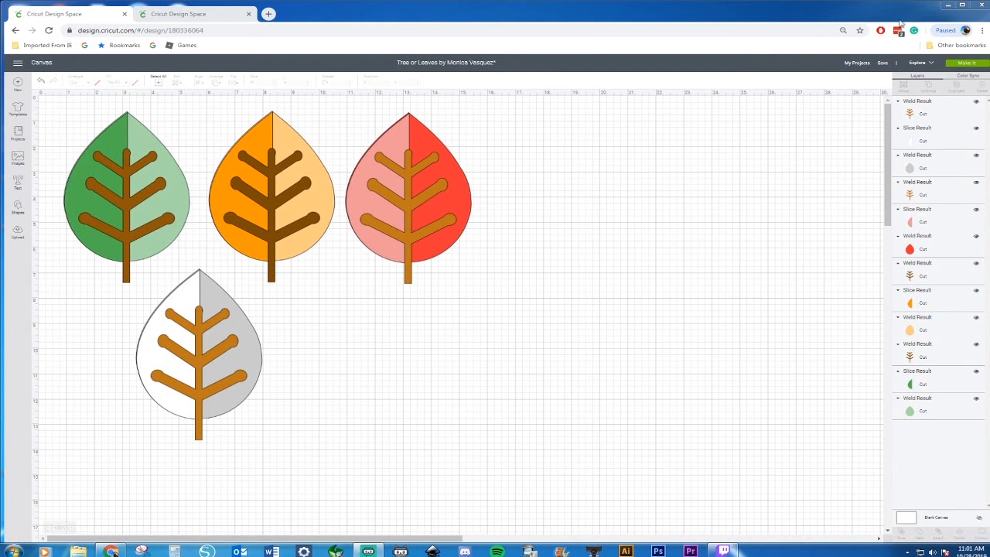
Switch to the untitled blank canvas, add a heart shape, flip it vertically and place it in the upper area of the canvas
left_click(168, 13)
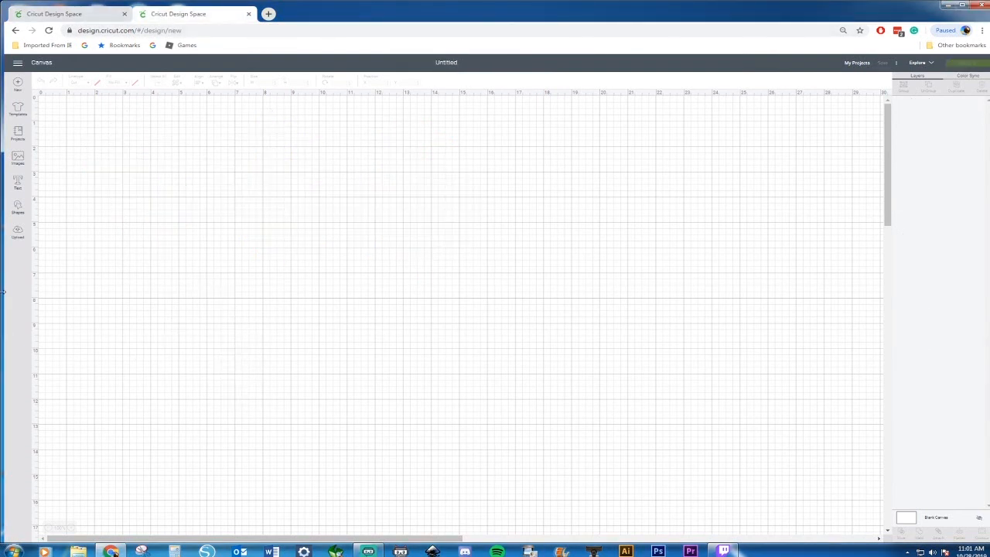
left_click(17, 207)
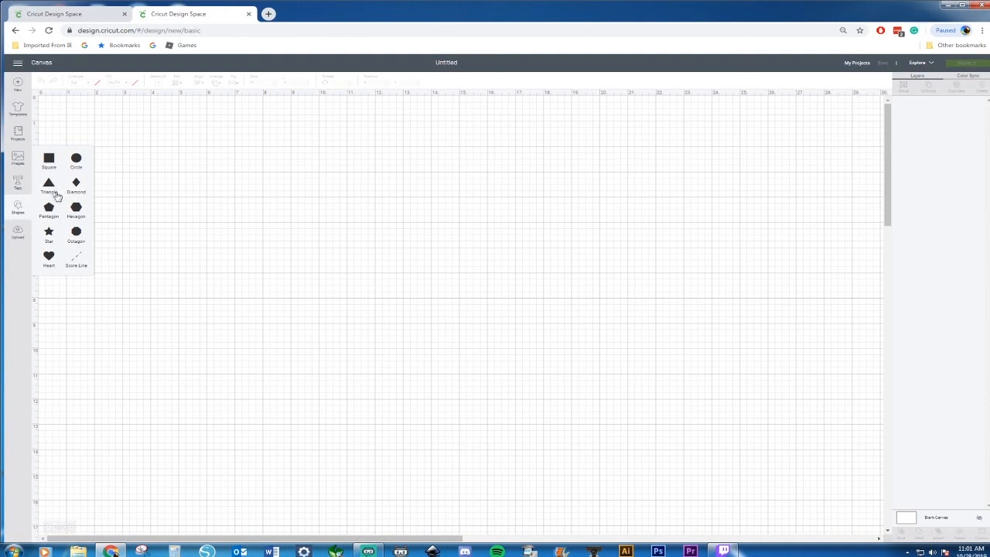
left_click(49, 258)
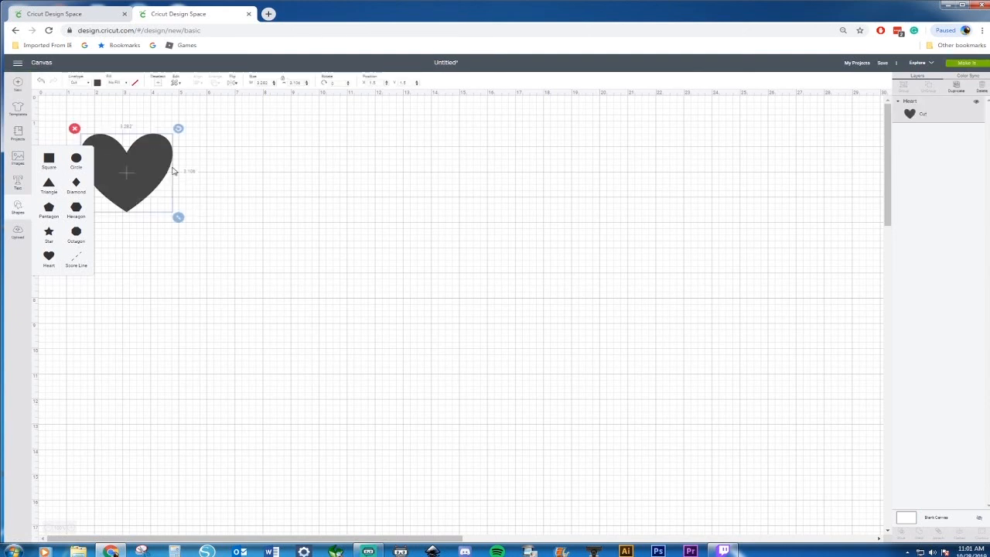
left_click_drag(158, 190, 272, 200)
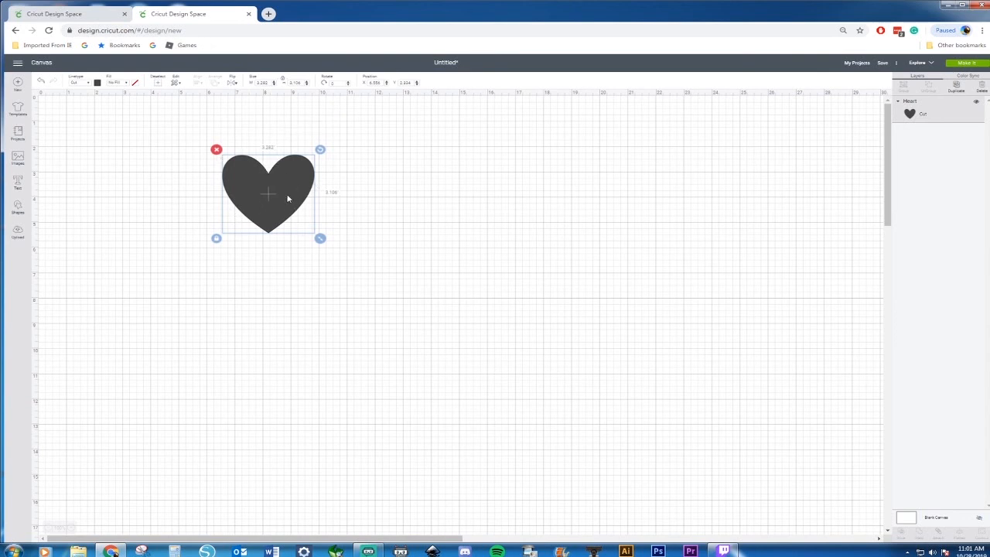
left_click(234, 84)
left_click(251, 106)
left_click_drag(289, 200, 265, 193)
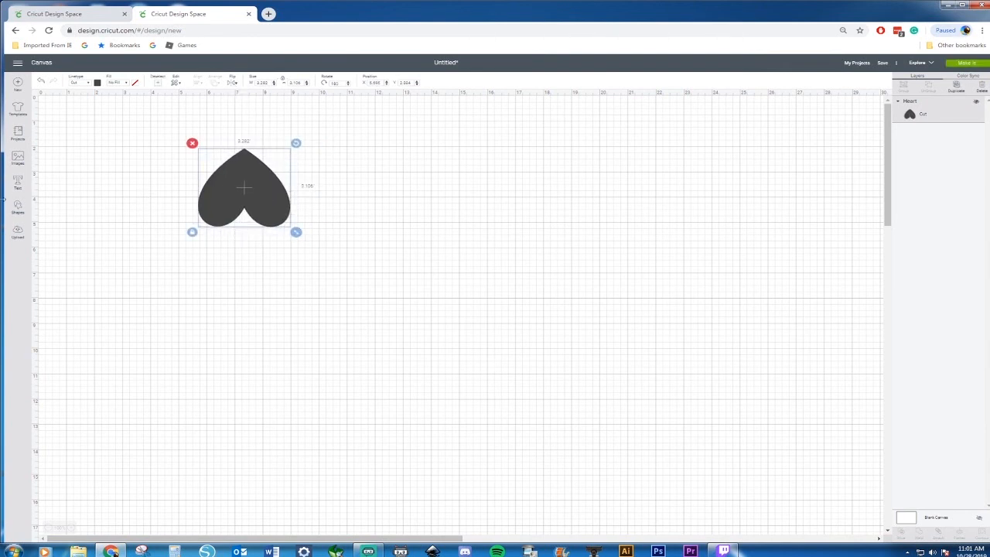
Add a circle and centre it over the lower lobes of the upside-down heart
left_click(17, 211)
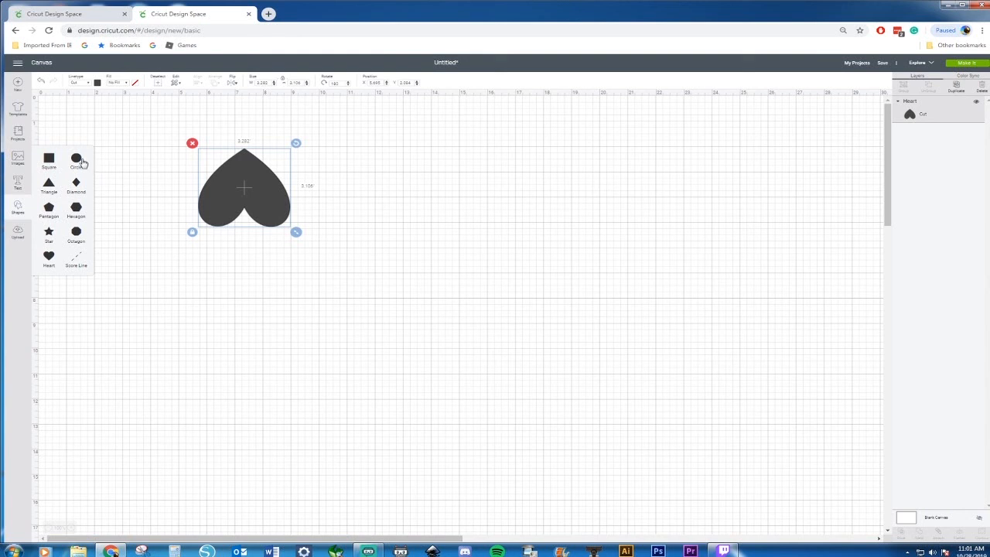
left_click(82, 161)
left_click_drag(150, 190, 248, 199)
left_click(172, 144)
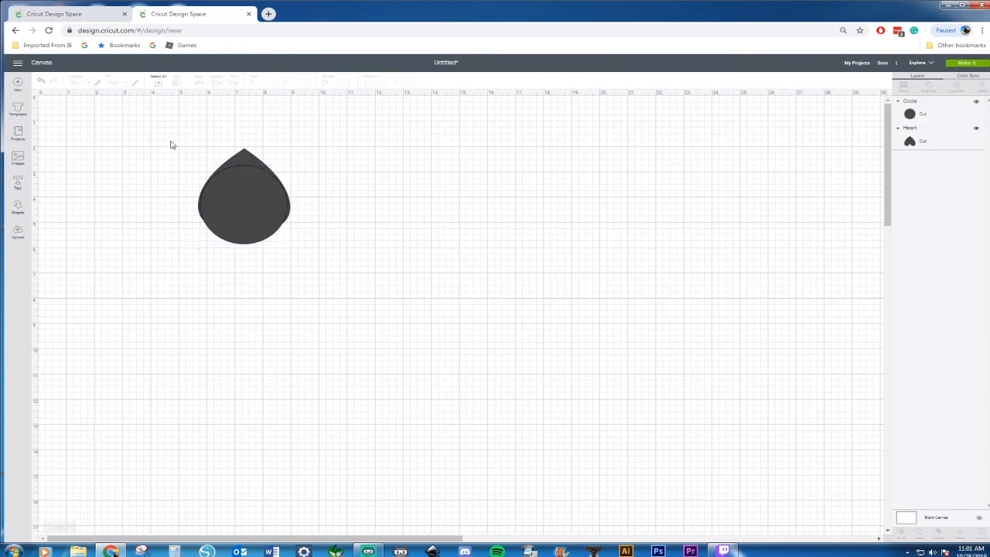
Shrink the upside-down heart to about 3.1 in wide and realign it so its sides meet the circle's edges
left_click(237, 156)
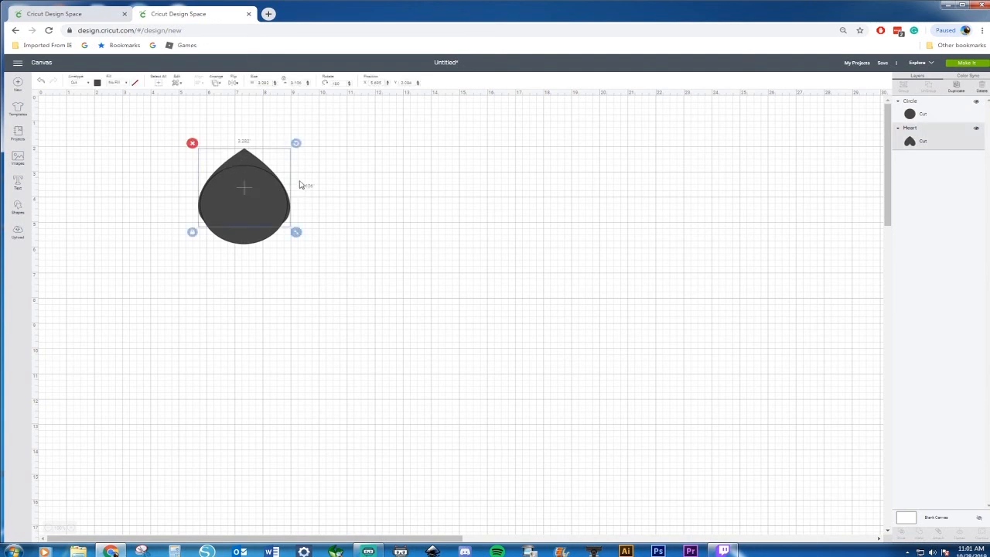
left_click_drag(299, 237, 295, 234)
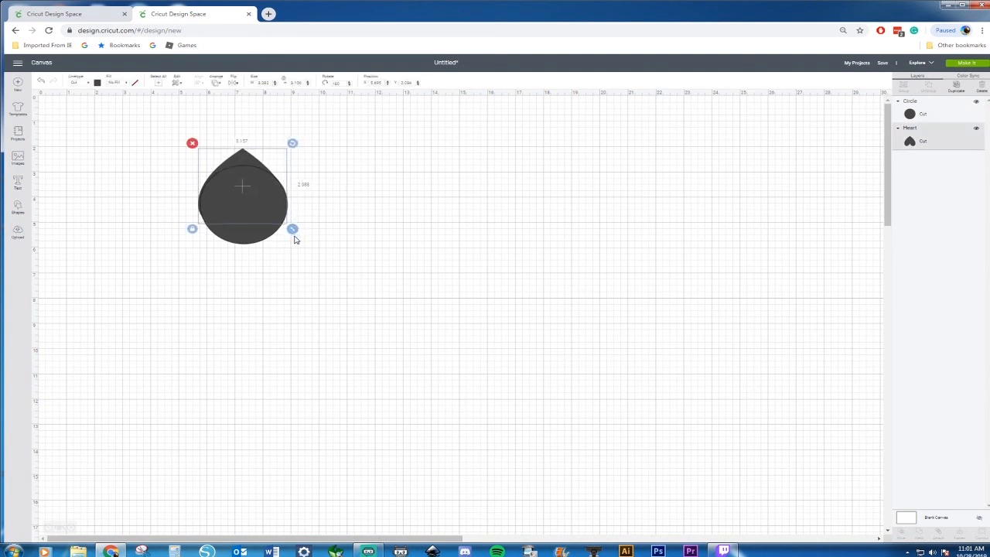
left_click_drag(240, 156, 242, 157)
left_click_drag(295, 235, 294, 232)
left_click(339, 231)
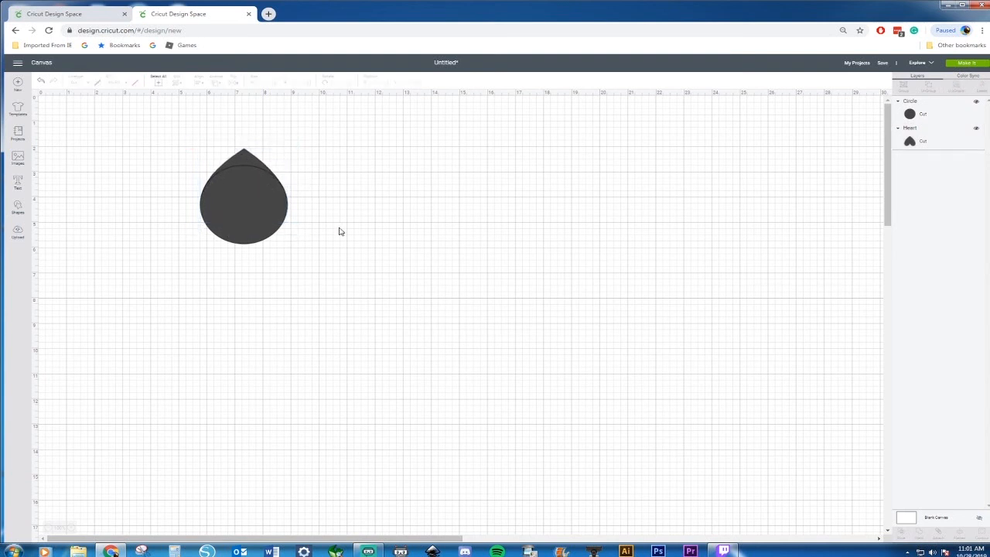
Weld the heart and the circle into a single leaf shape
left_click_drag(166, 137, 334, 328)
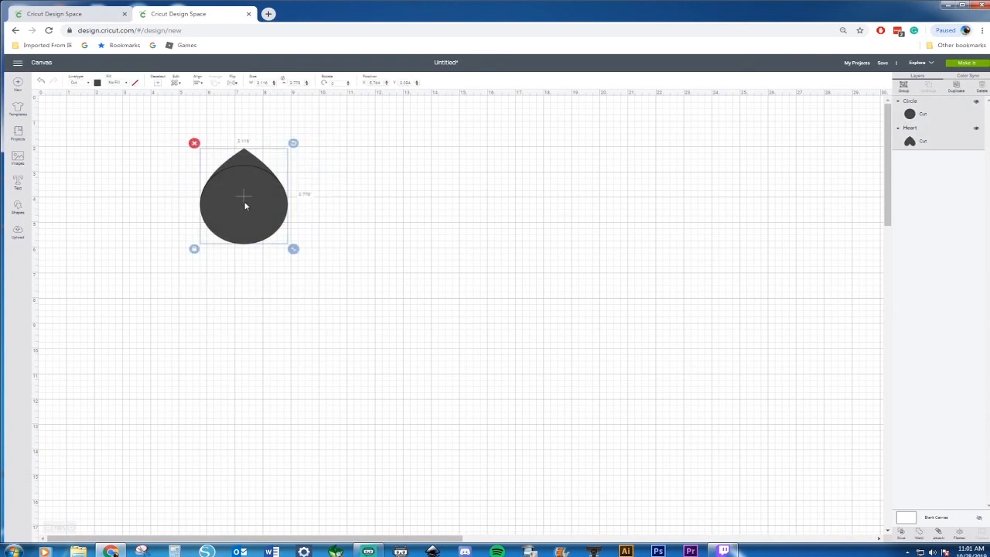
right_click(244, 205)
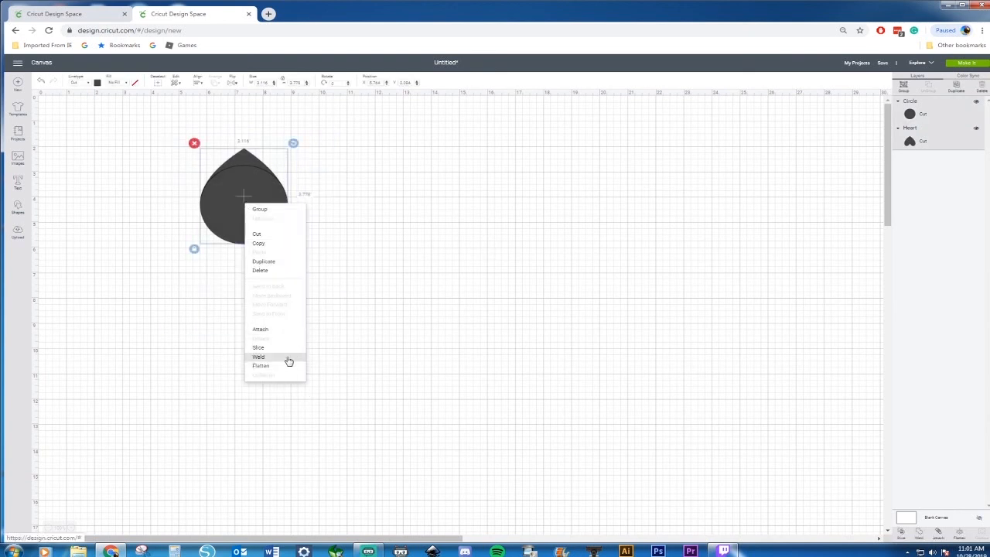
left_click(288, 358)
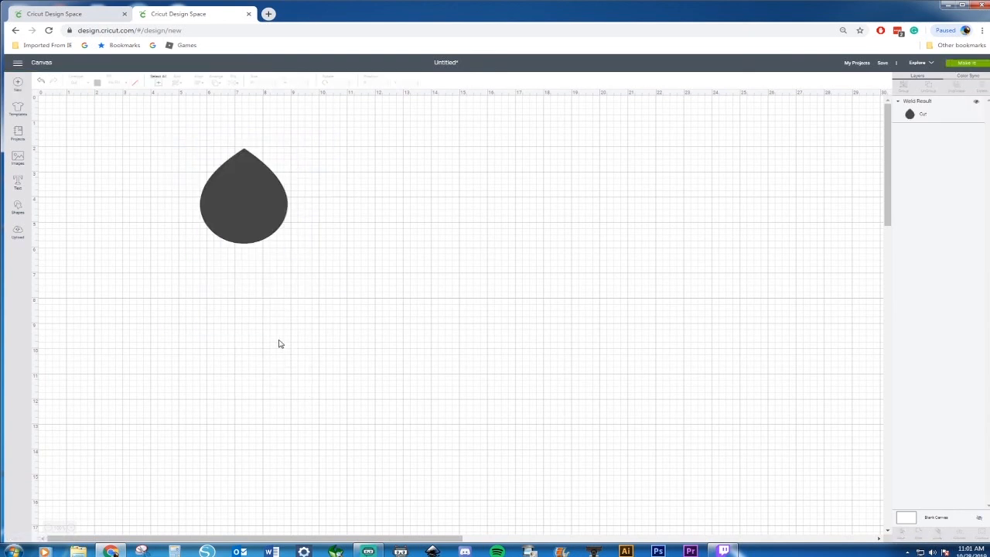
Enlarge the welded leaf to about 6.2 in wide by 7.5 in tall and move it near the canvas origin
left_click(232, 223)
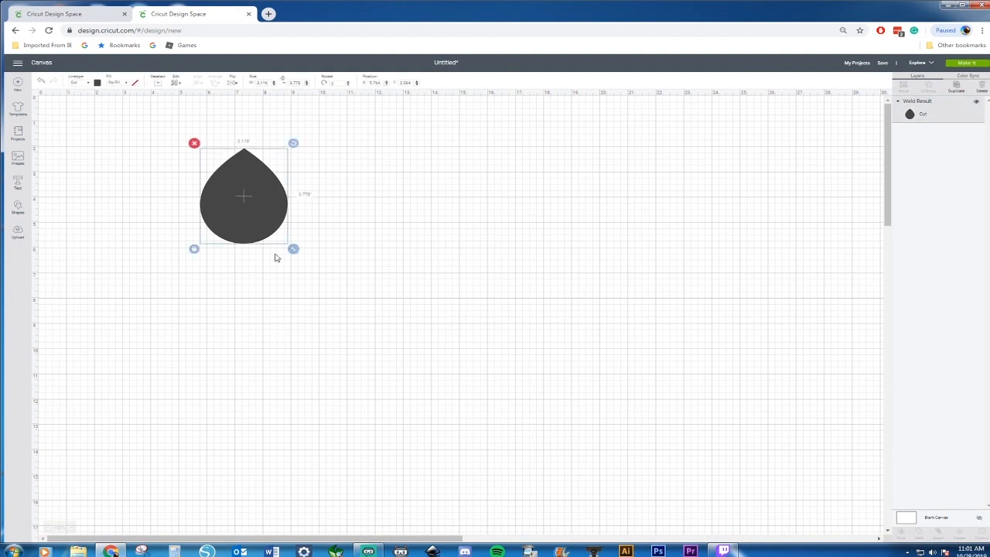
left_click_drag(294, 247, 392, 396)
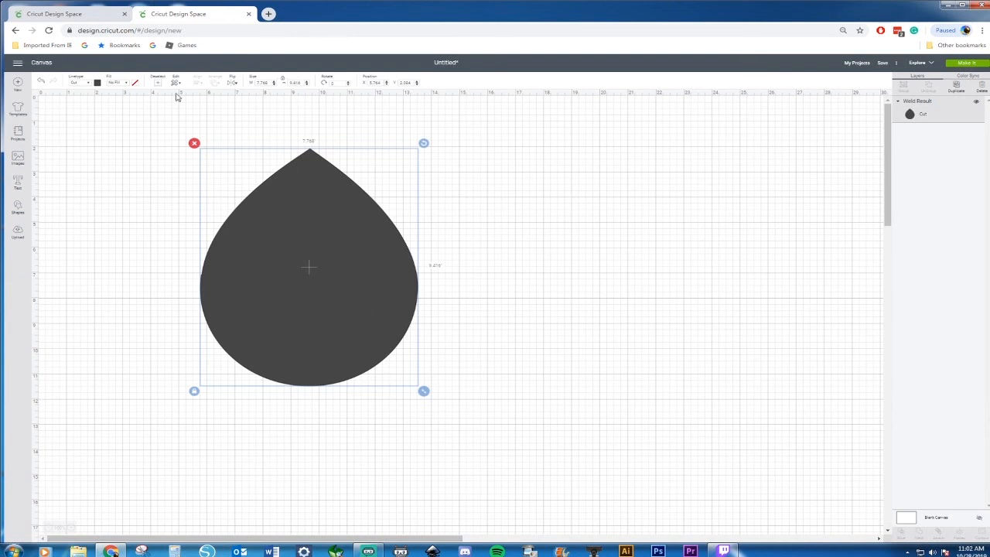
left_click_drag(343, 267, 221, 228)
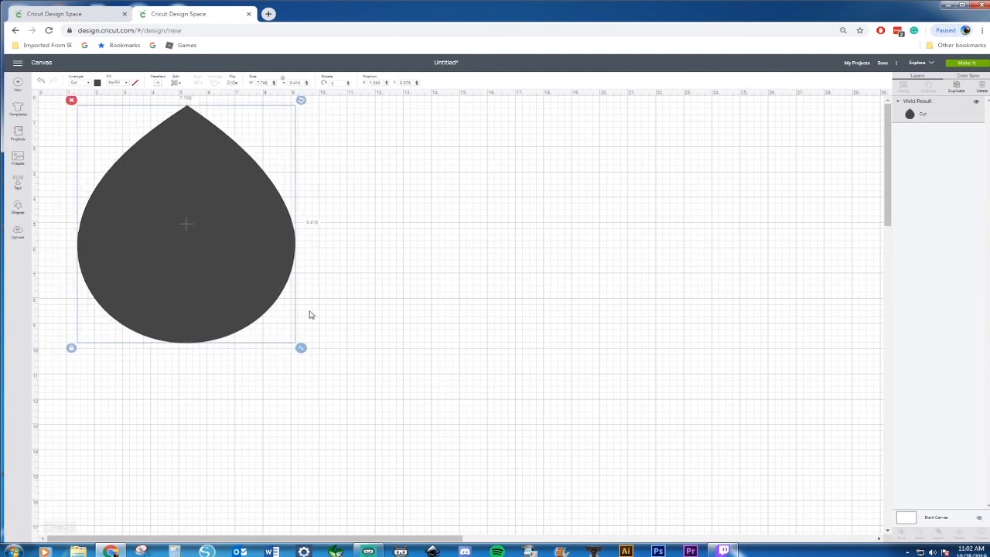
left_click_drag(303, 347, 232, 304)
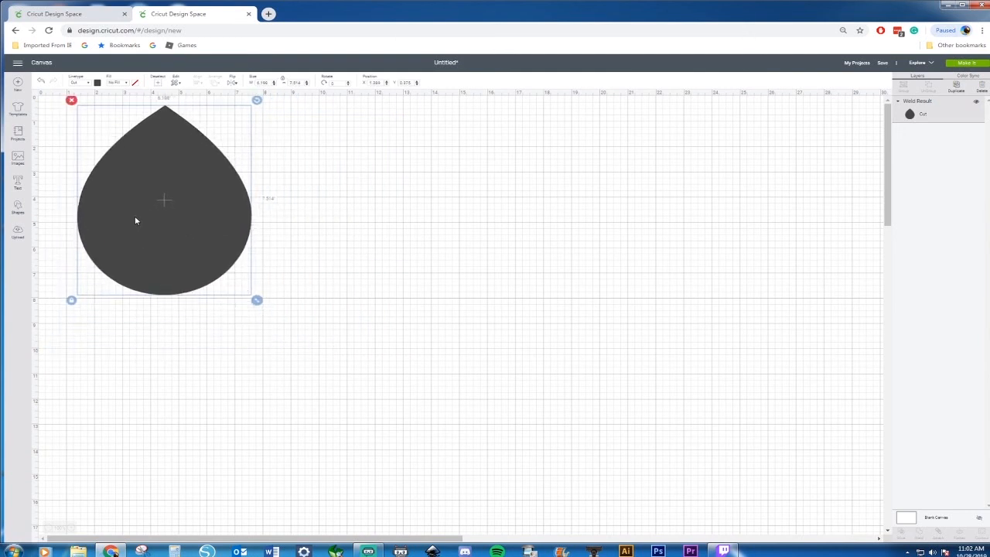
Duplicate the leaf and move the copy well away from the original, to about X 19.4 in
key("ctrl+d")
left_click_drag(157, 212, 210, 209)
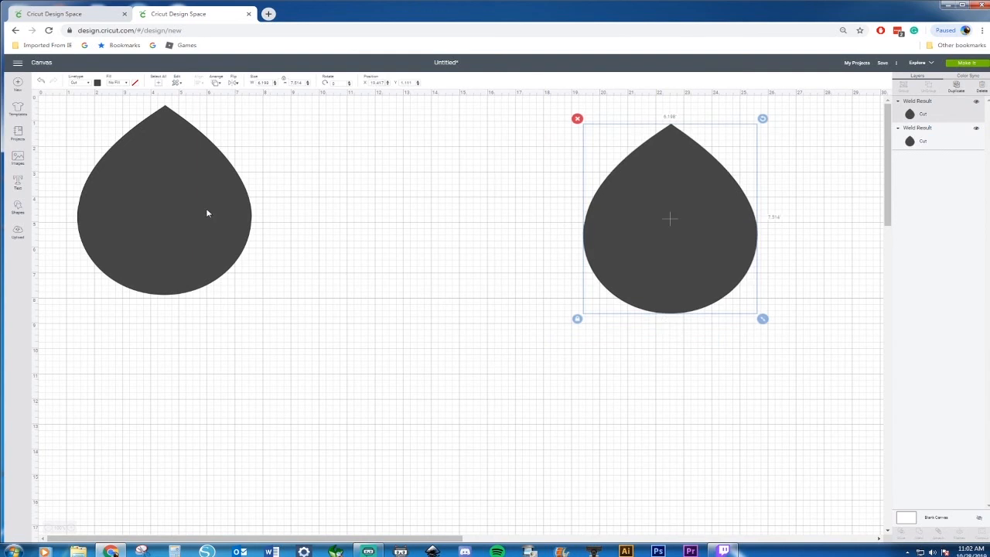
left_click(152, 228)
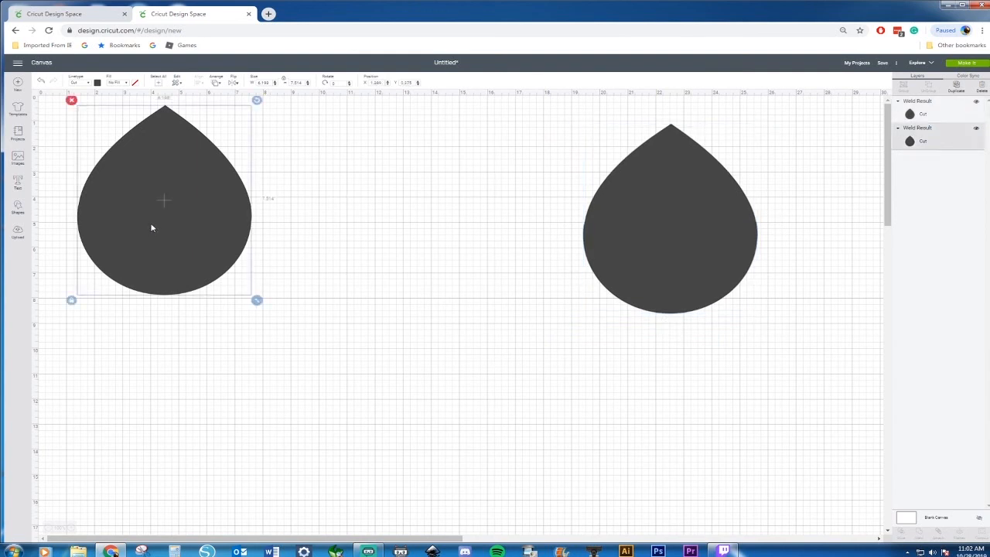
Add a square between the leaves, unlock its proportions and reshape it into a vertical bar about 0.6 in wide and 5.7 in tall
left_click(18, 207)
left_click(51, 162)
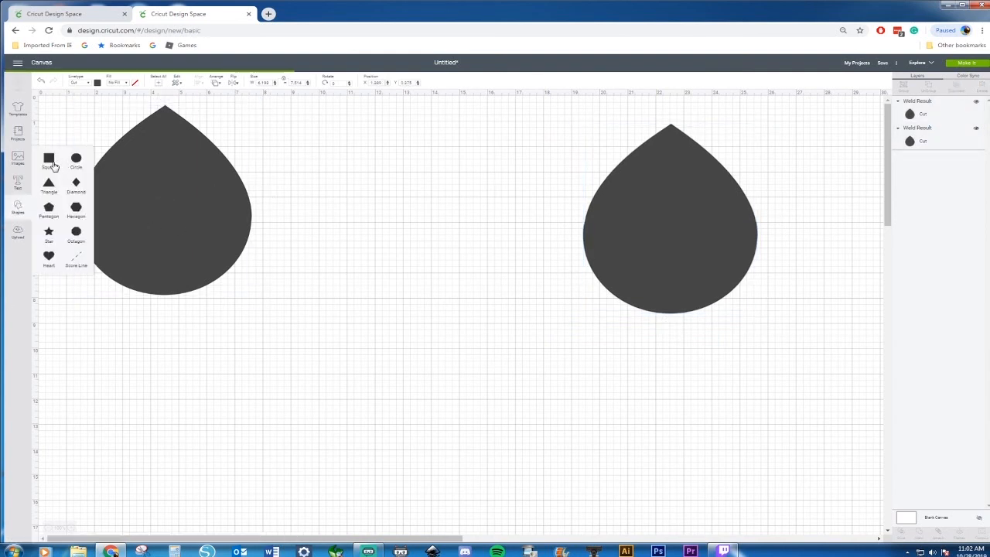
left_click_drag(170, 190, 360, 185)
left_click(325, 252)
left_click_drag(423, 252, 345, 314)
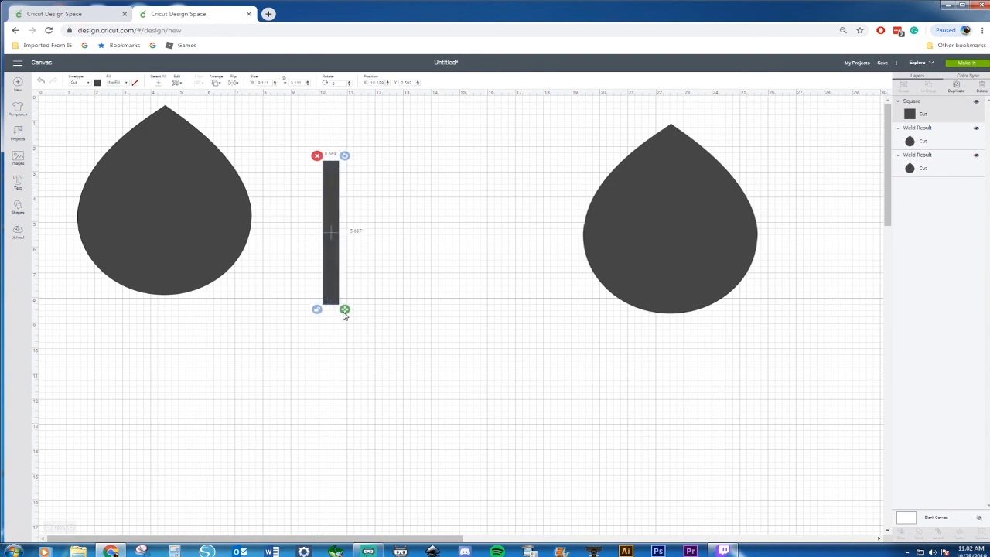
Add a circle beside the vertical bar's upper end and shrink it to about 0.9 in wide by 0.74 in tall
left_click(18, 206)
left_click(75, 164)
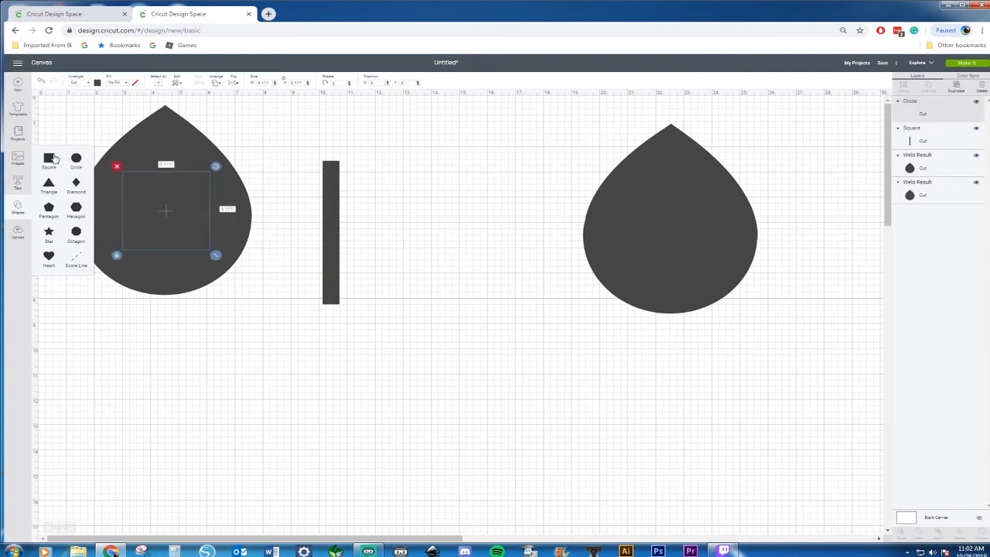
left_click_drag(165, 197, 340, 183)
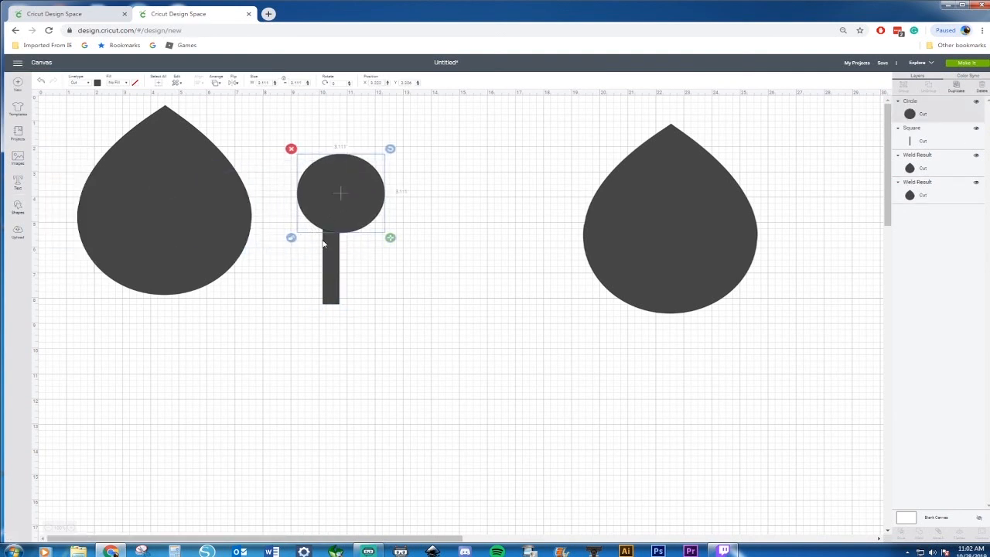
left_click_drag(390, 238, 331, 179)
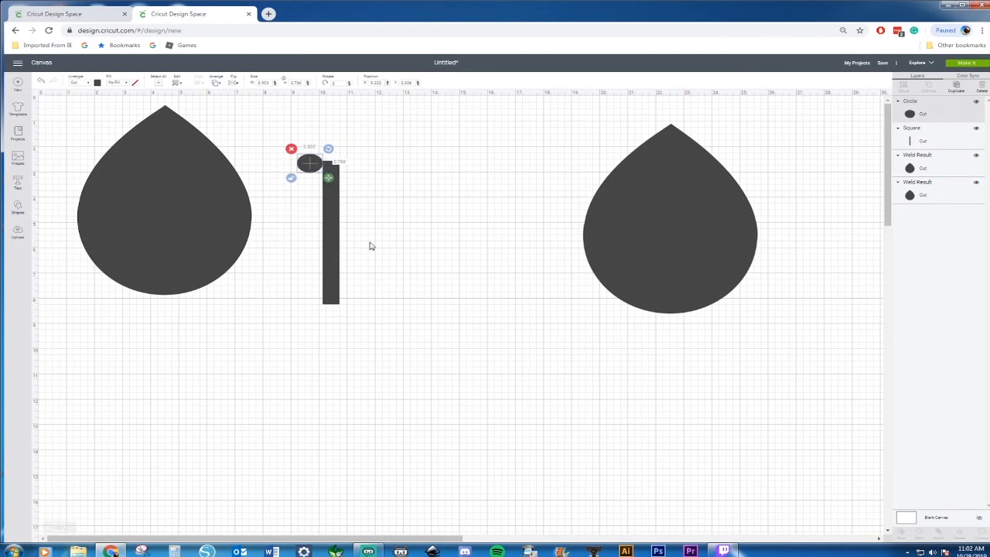
Move the small circle onto the bar's upper end and resize it to the bar's width, about 0.6 in wide by 0.75 in tall
key("ctrl+plus")
key("ctrl+plus")
key("ctrl+plus")
key("ctrl+plus")
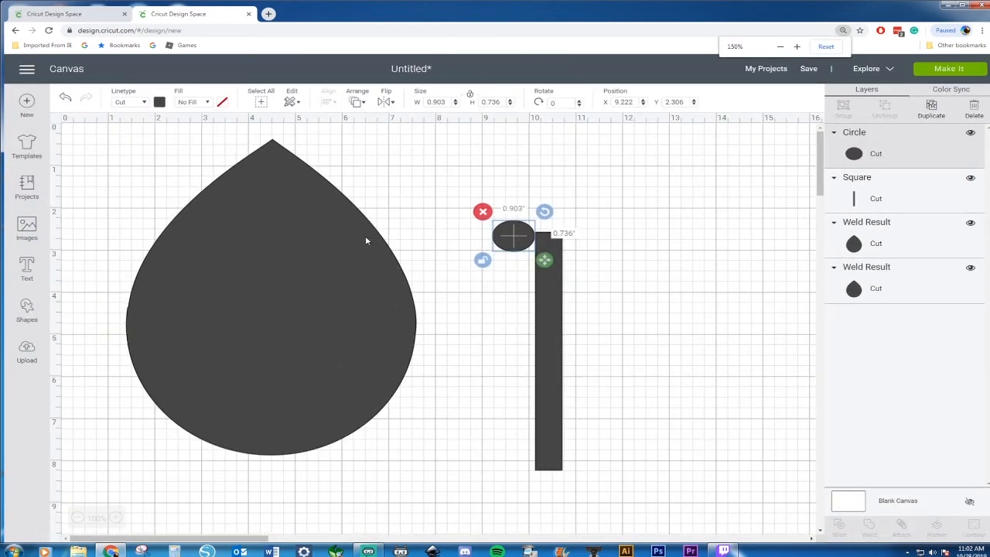
key("ctrl+plus")
left_click_drag(619, 277, 670, 273)
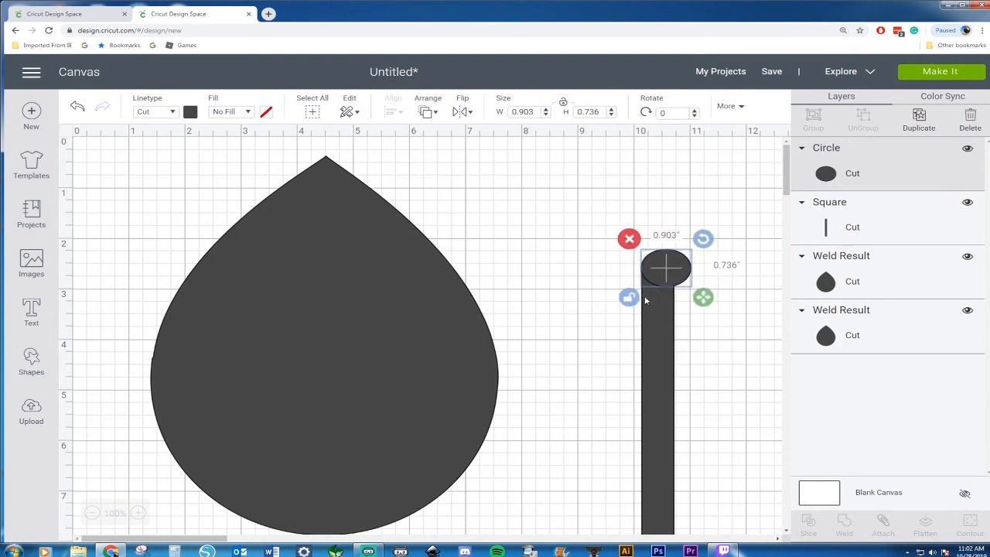
left_click_drag(714, 298, 696, 300)
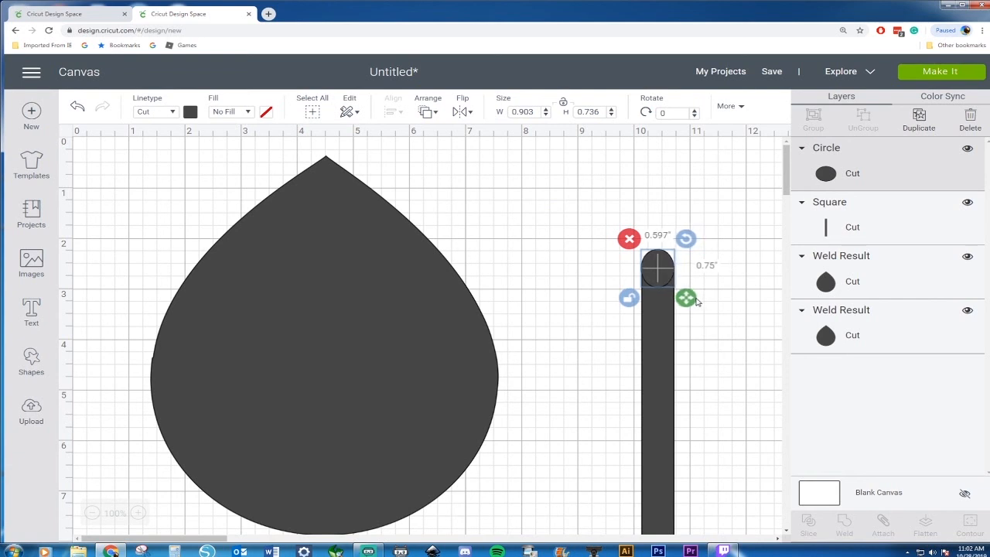
Weld the small circle and the vertical bar into one round-topped stem
left_click(588, 239)
left_click_drag(618, 227, 716, 350)
scroll(692, 333, "down", 5)
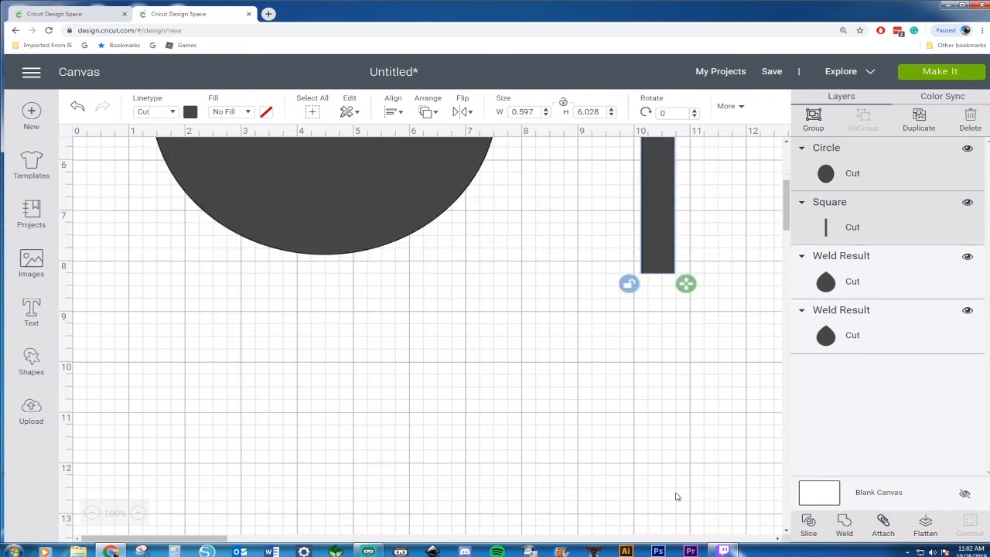
scroll(666, 283, "up", 5)
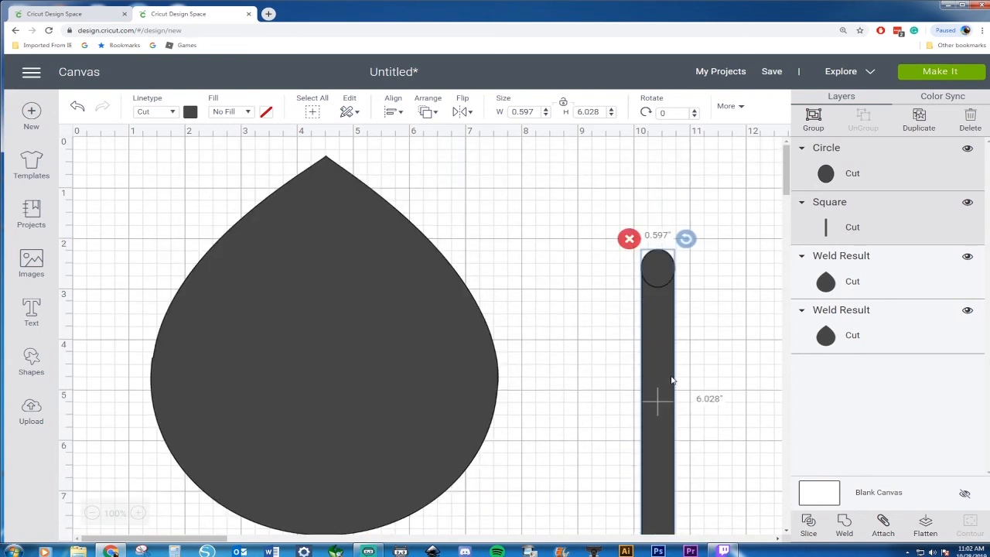
left_click_drag(606, 221, 703, 317)
right_click(664, 306)
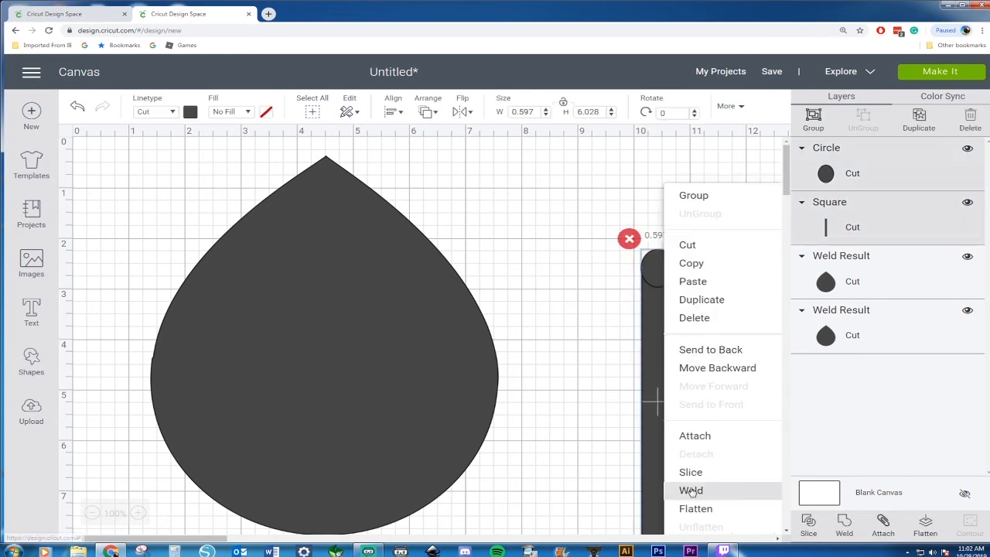
left_click(692, 494)
Copy and paste the round-topped stem and place the copy beside the original, at about X 13.5 in
key("ctrl+minus")
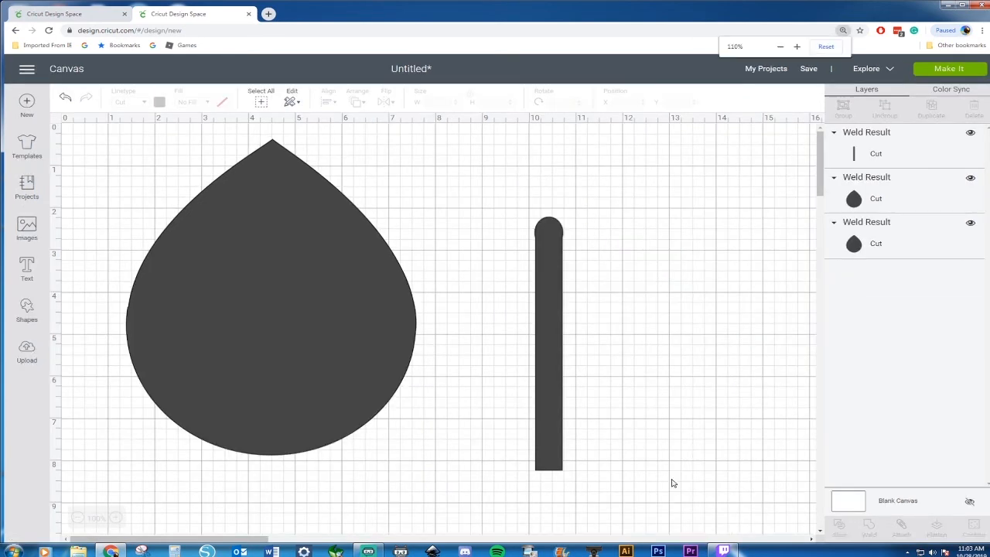
left_click(445, 278)
key("ctrl+c")
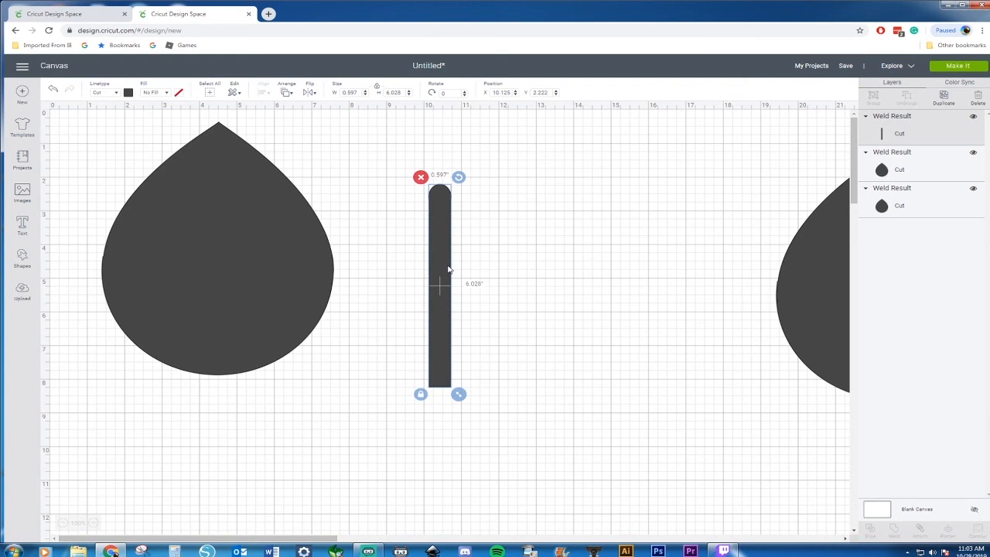
key("ctrl+v")
left_click_drag(481, 267, 563, 258)
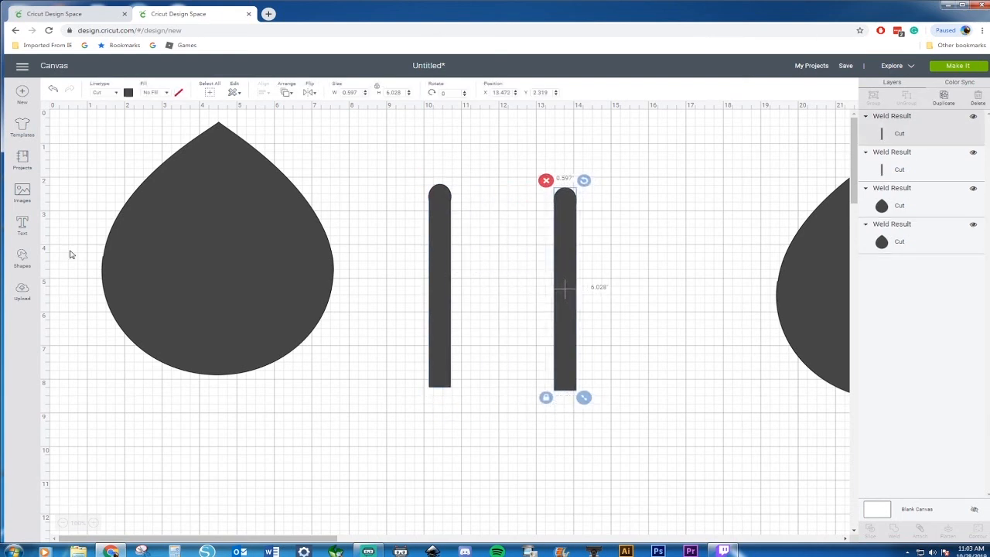
Add a square over the lower part of the copied stem and stretch it past the stem's end, about 3.1 by 4.4 in
left_click(22, 259)
left_click(62, 194)
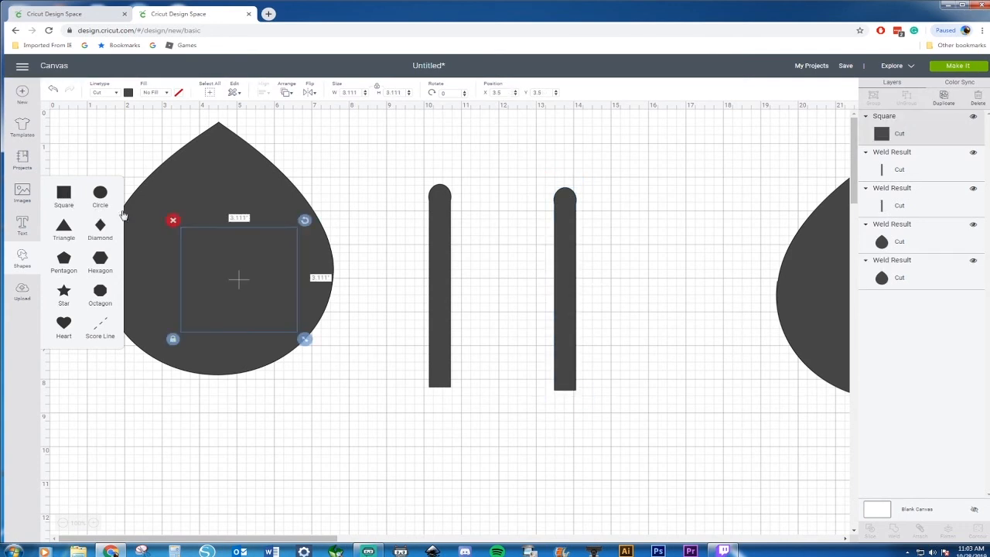
left_click_drag(254, 264, 567, 311)
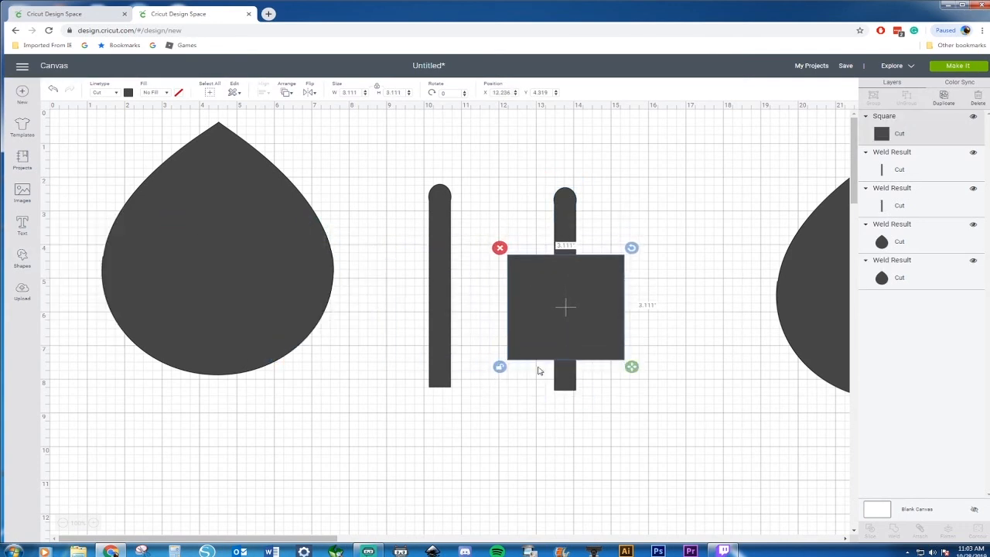
left_click_drag(638, 371, 638, 413)
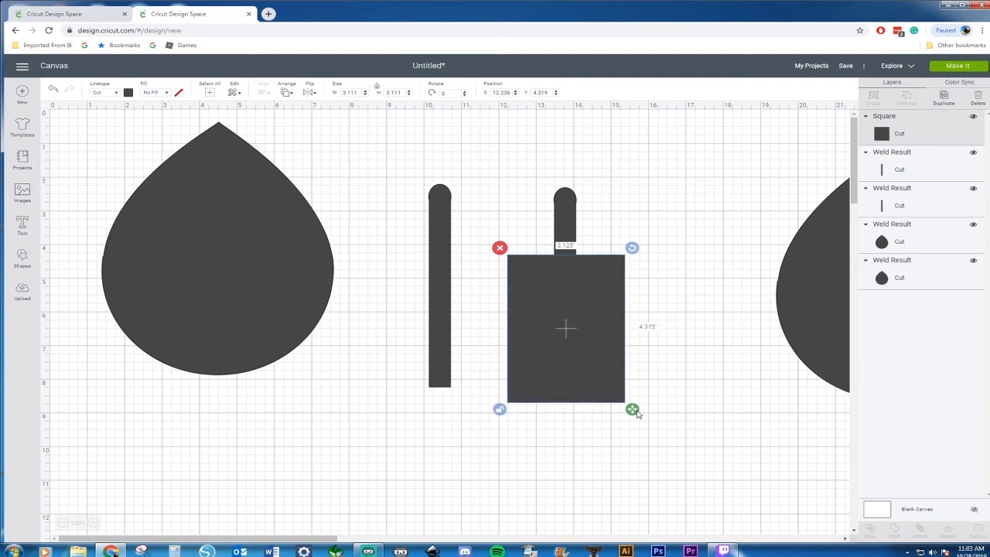
Slice the copied stem with the rectangle and delete the cut-off pieces, keeping only the short round-topped piece
left_click_drag(516, 179, 612, 319)
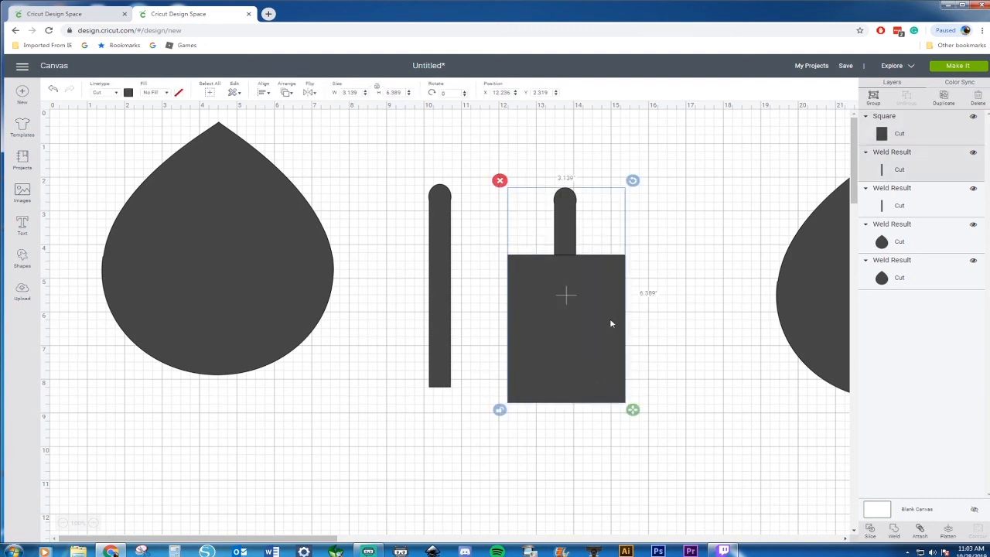
right_click(610, 318)
left_click(628, 500)
left_click_drag(568, 204, 580, 172)
left_click_drag(493, 240, 567, 327)
key("Delete")
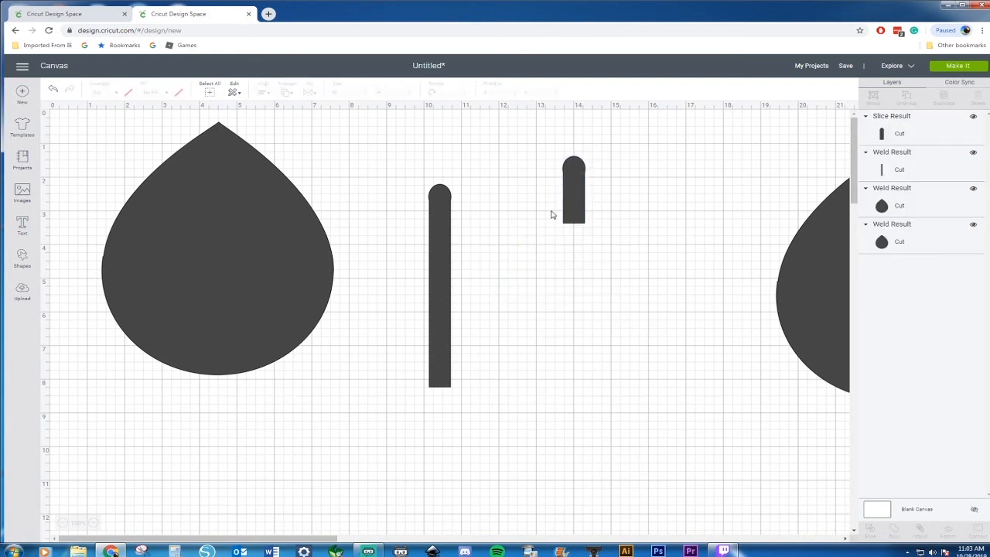
Tilt the short piece up to the left as a branch on the stem's upper part, flattening it to about 1.85 by 1.26 in
left_click(580, 165)
left_click_drag(592, 148, 429, 172)
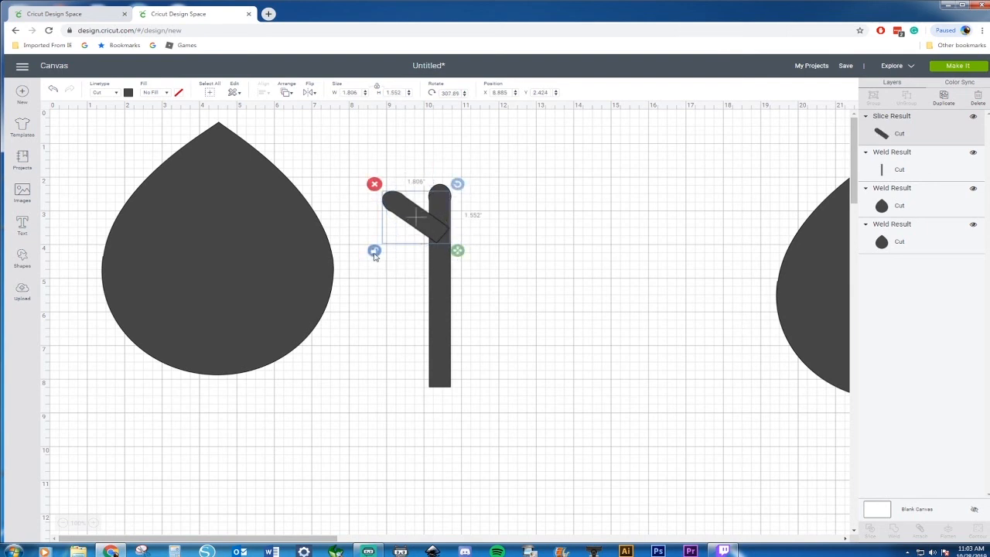
left_click_drag(458, 253, 461, 246)
Duplicate the branch, flip the copy horizontally and place it on the stem's opposite side, at about X 10.35, Y 2.45 in
key("ctrl+d")
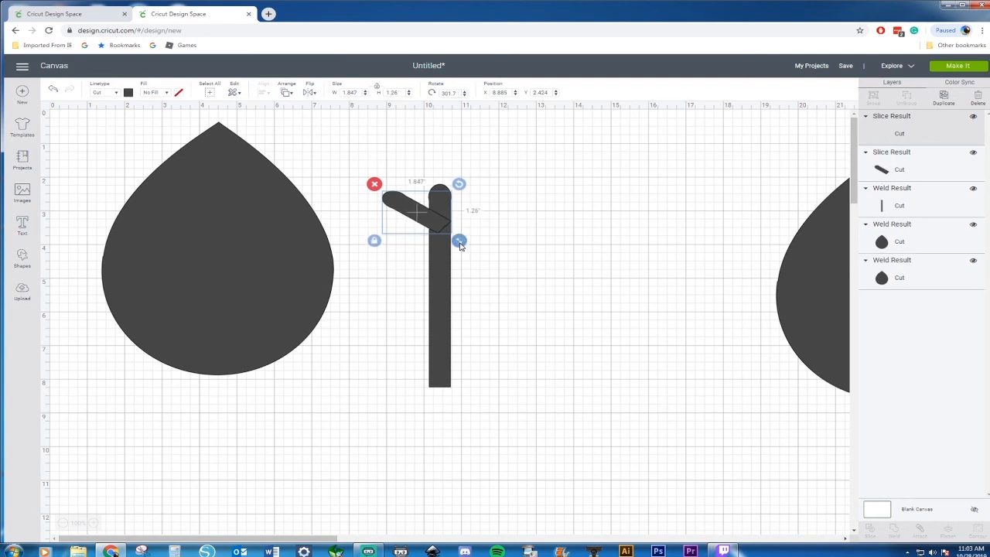
left_click(309, 92)
left_click(333, 109)
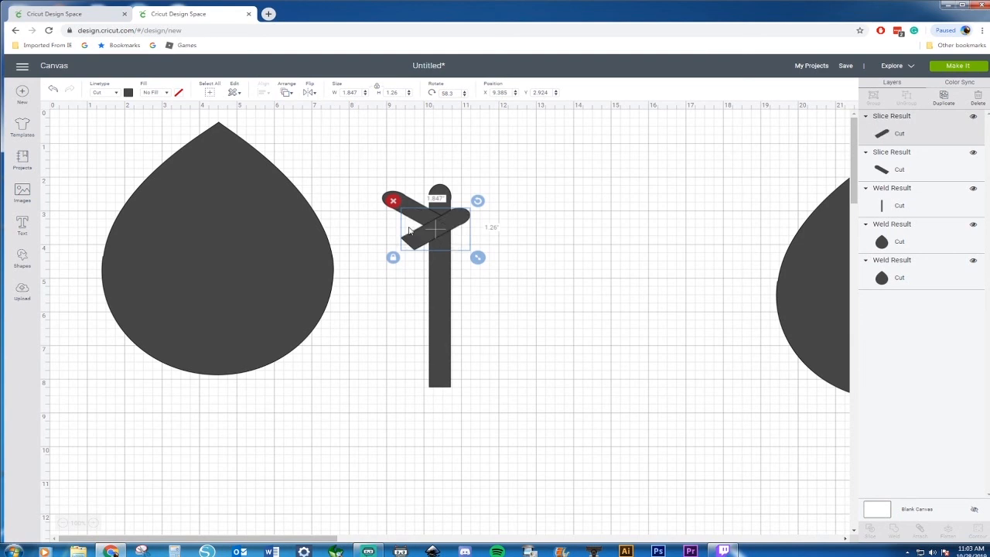
left_click_drag(428, 236, 458, 221)
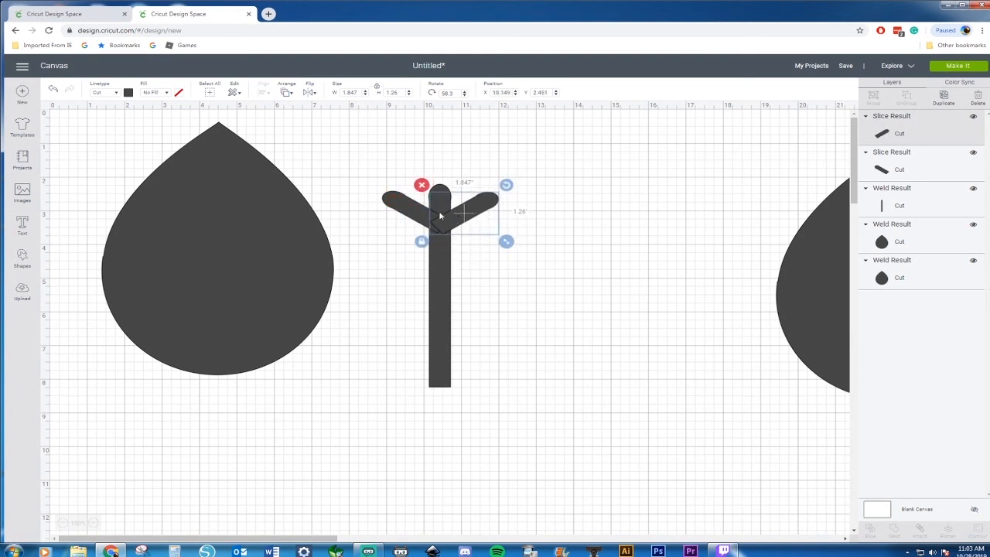
Duplicate both branches, enlarge the copied pair to about 3.8 in wide, flatten it and place it lower on the stem
left_click(404, 210, "shift")
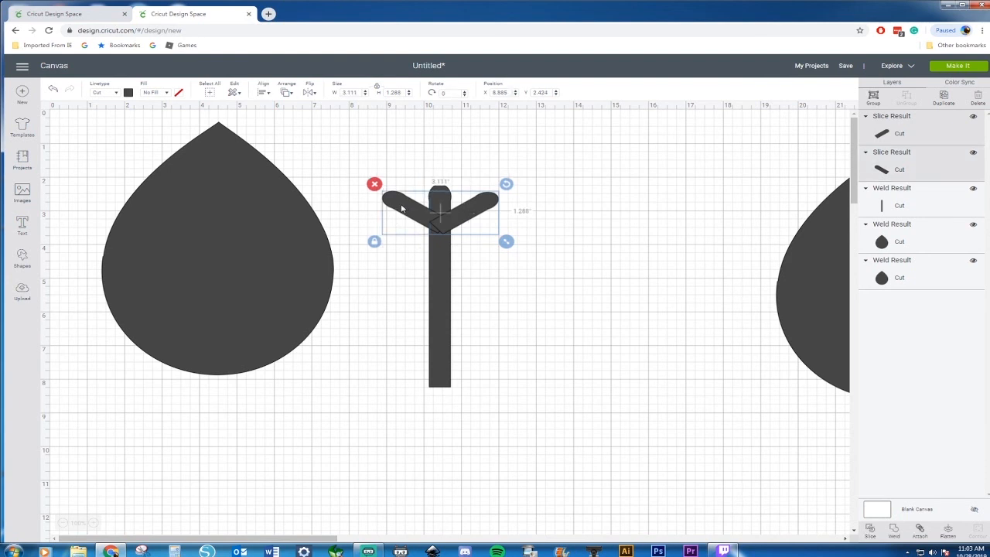
key("ctrl+d")
left_click_drag(489, 237, 447, 246)
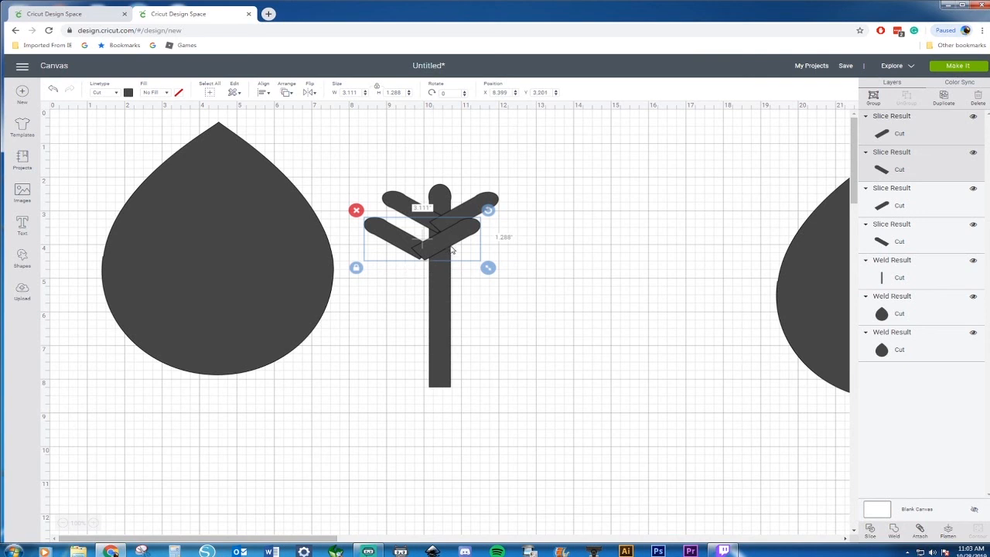
left_click_drag(489, 270, 516, 280)
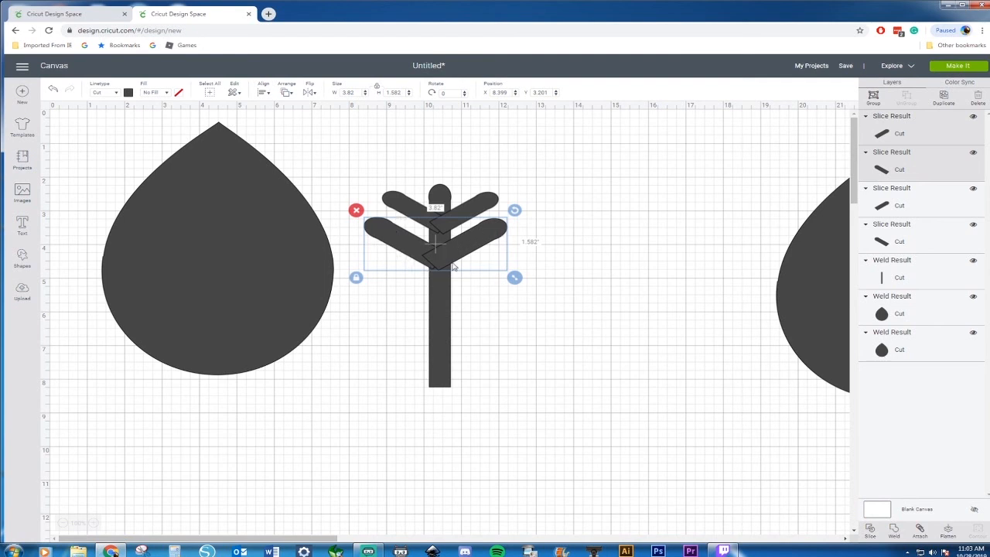
left_click(356, 277)
left_click_drag(515, 280, 517, 265)
left_click_drag(465, 239, 454, 305)
Duplicate the second branch pair, resize the copy to about 4.53 by 1.01 in and center it lower on the stem
key("ctrl+d")
left_click_drag(505, 328, 529, 342)
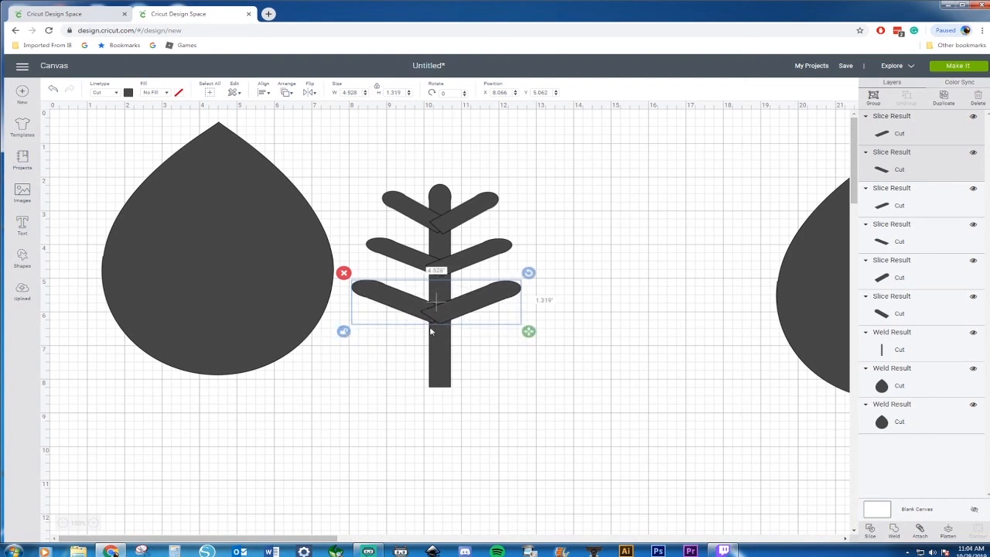
left_click_drag(528, 331, 528, 322)
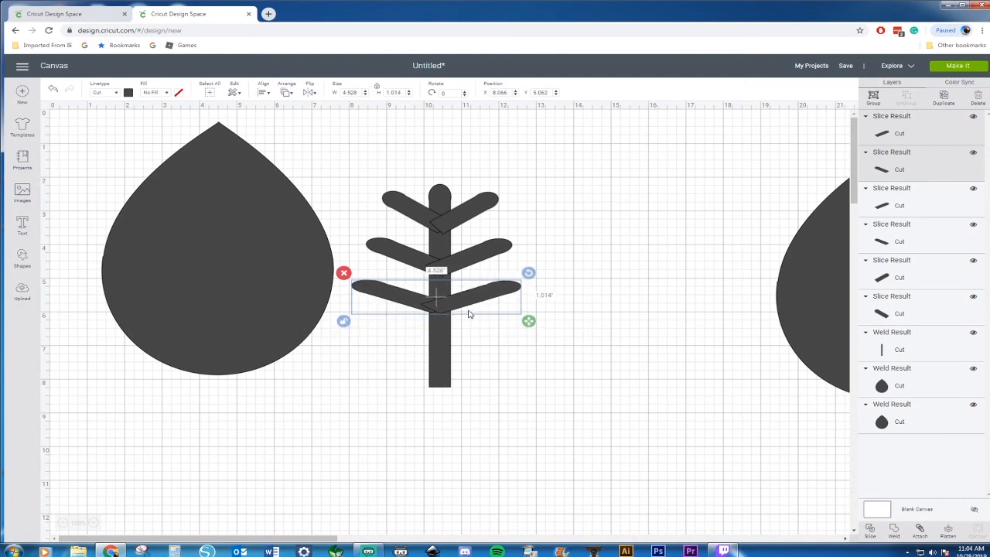
left_click_drag(464, 308, 467, 304)
Try to align the stem and all branches with Center Vertically, and undo the alignment
left_click_drag(354, 152, 517, 391)
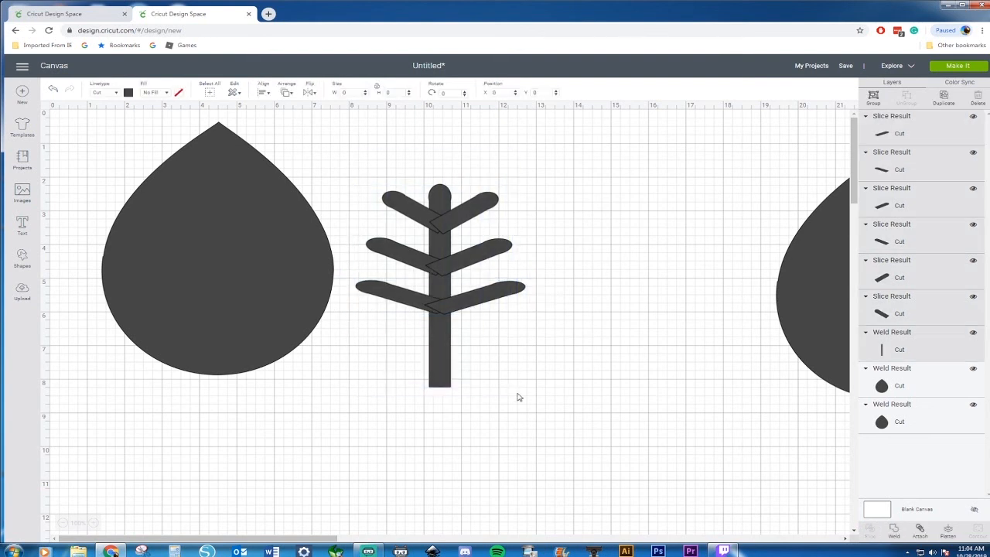
left_click(232, 92)
left_click(265, 92)
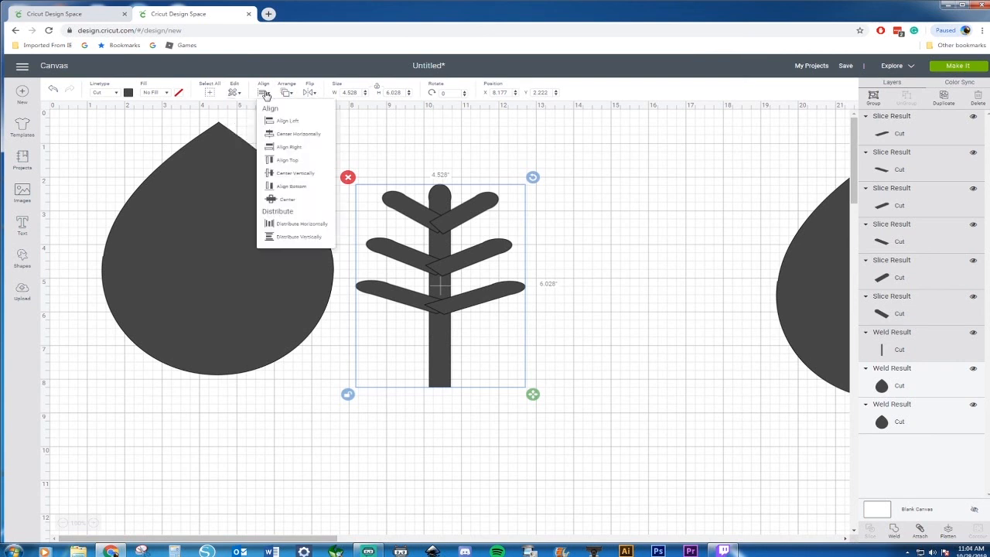
left_click(295, 178)
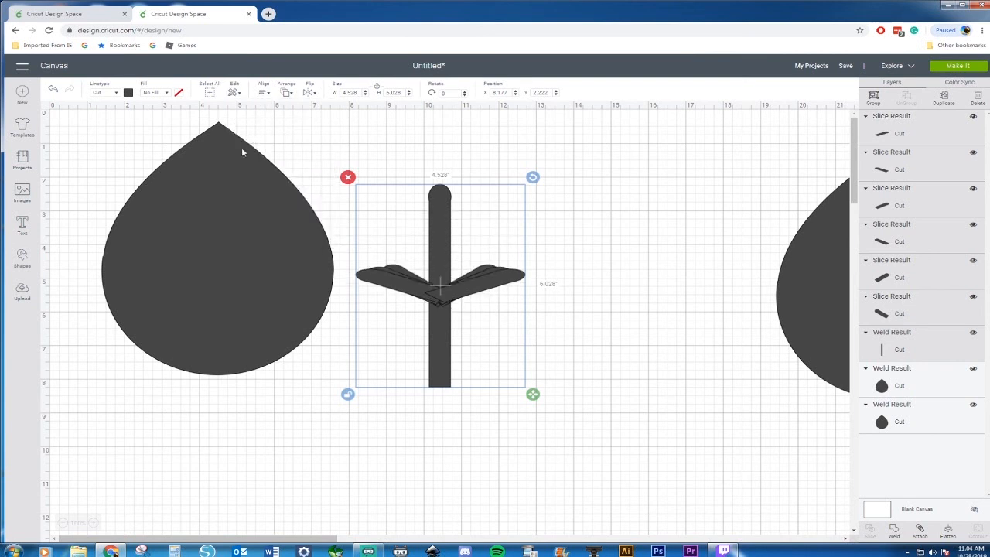
left_click(53, 89)
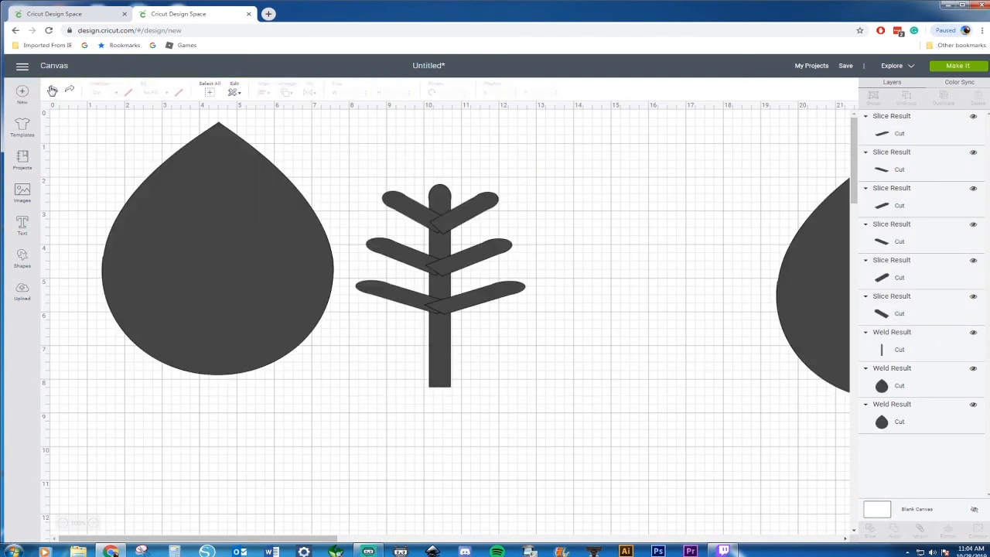
Weld the stem and its three branch pairs into one branched shape
left_click_drag(374, 160, 486, 403)
right_click(442, 342)
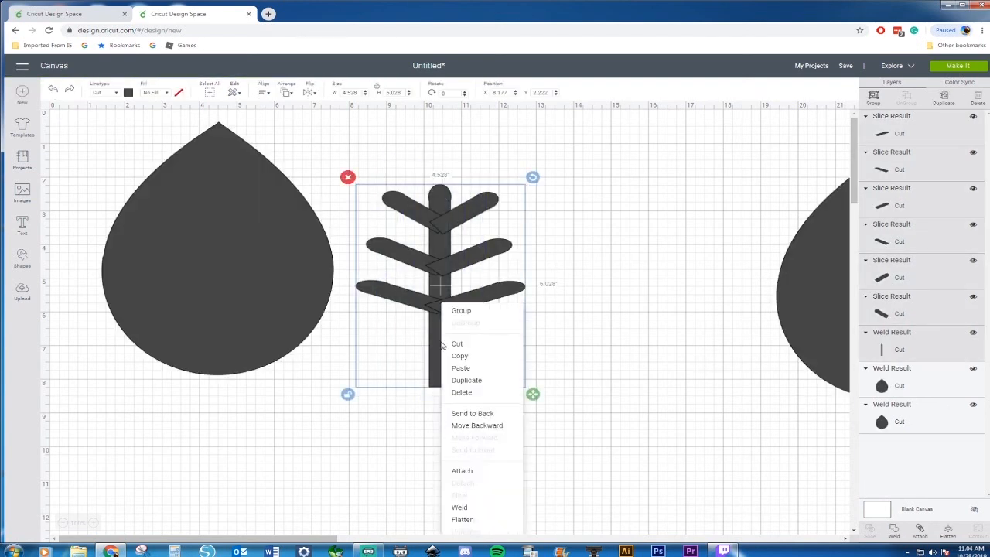
left_click(473, 508)
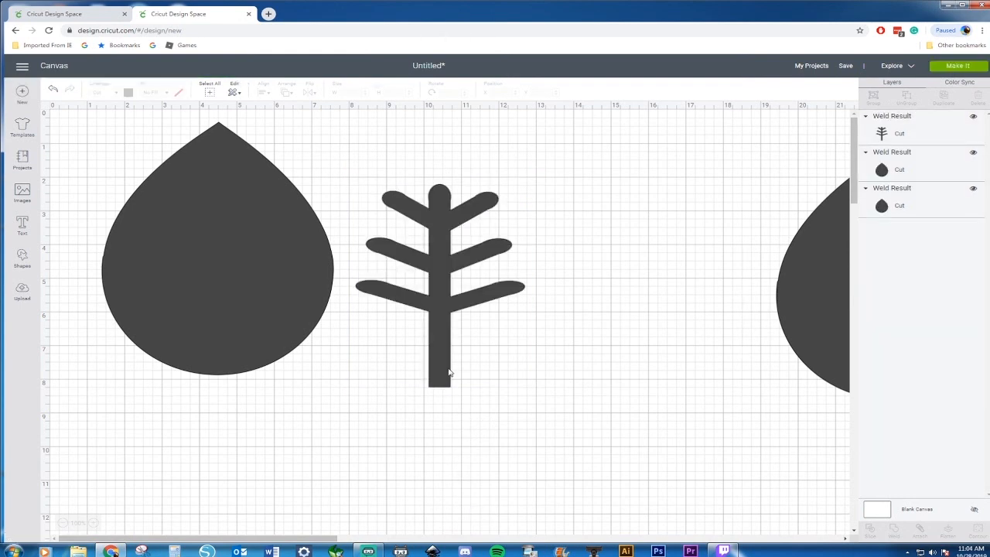
Space out the three pieces, with the branched stem standing clear between the two leaf shapes
key("ctrl+minus")
key("ctrl+minus")
key("ctrl+minus")
key("ctrl+minus")
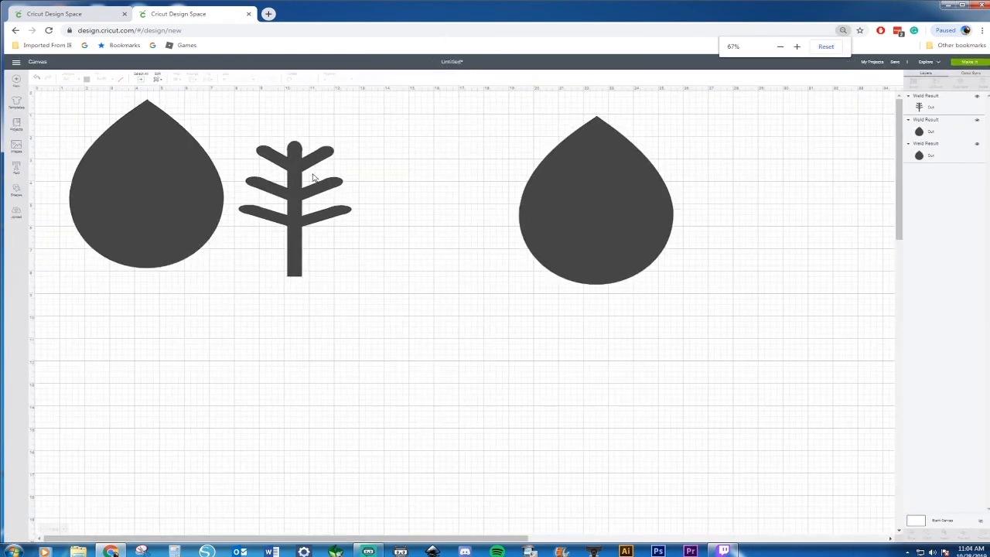
left_click_drag(308, 161, 358, 215)
left_click(172, 197)
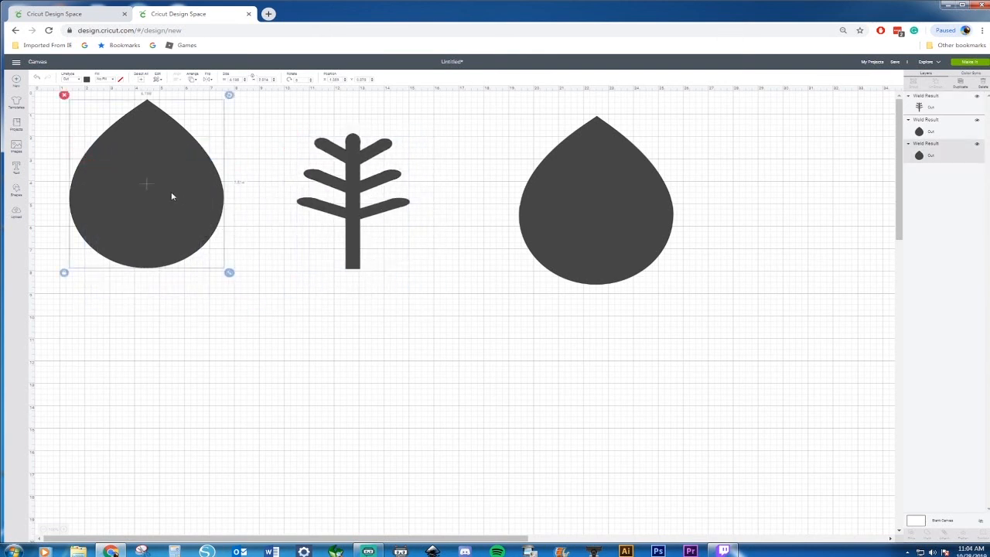
left_click(616, 200)
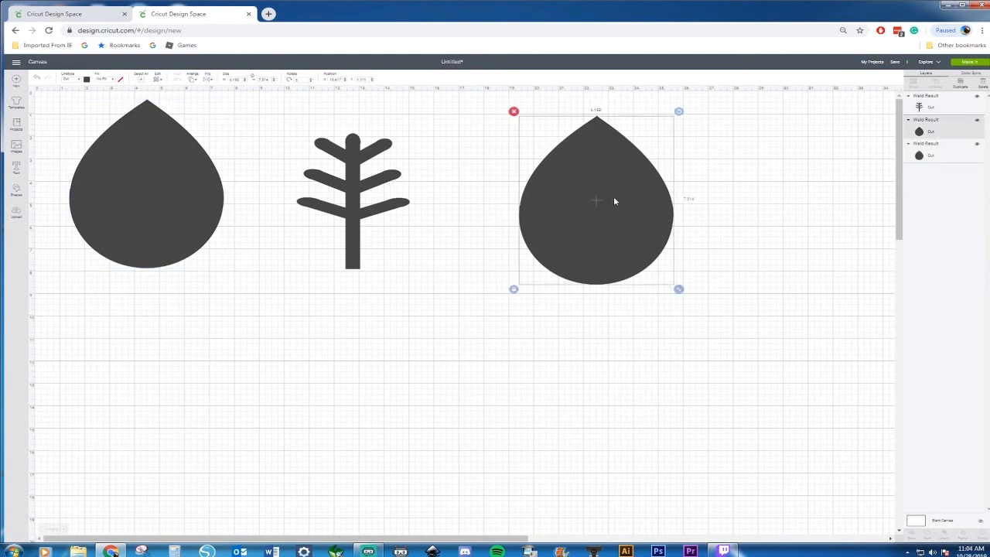
left_click_drag(609, 200, 591, 200)
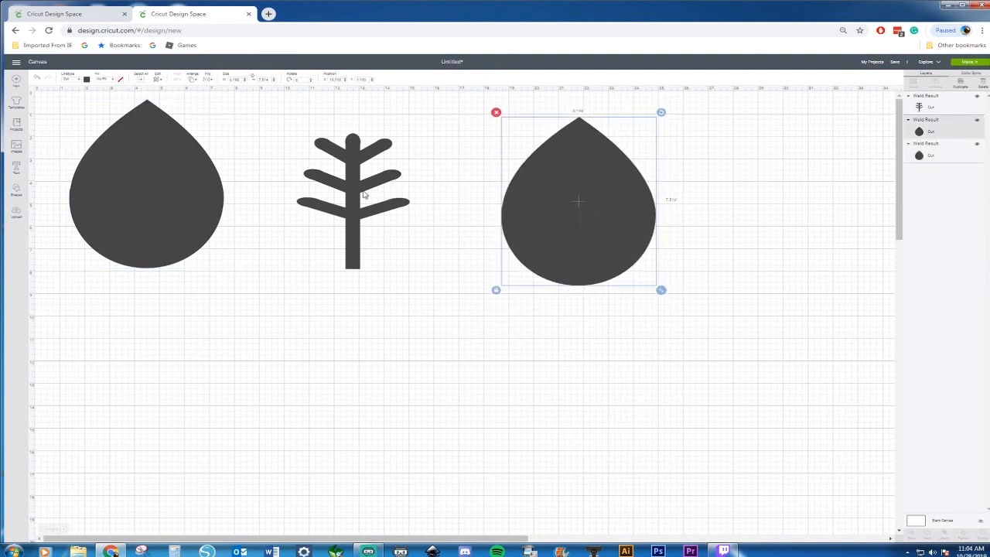
left_click_drag(363, 193, 353, 212)
left_click(158, 205)
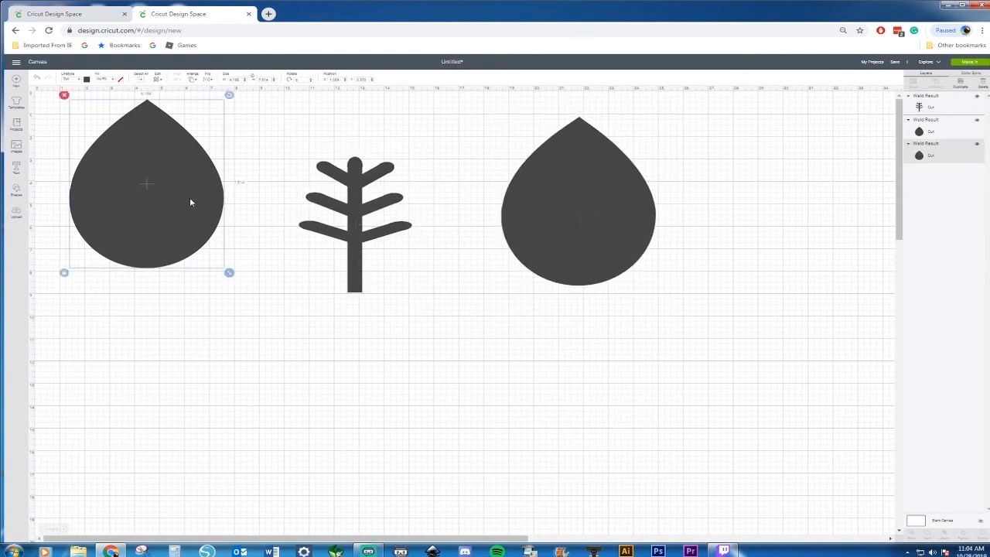
left_click_drag(135, 204, 171, 252)
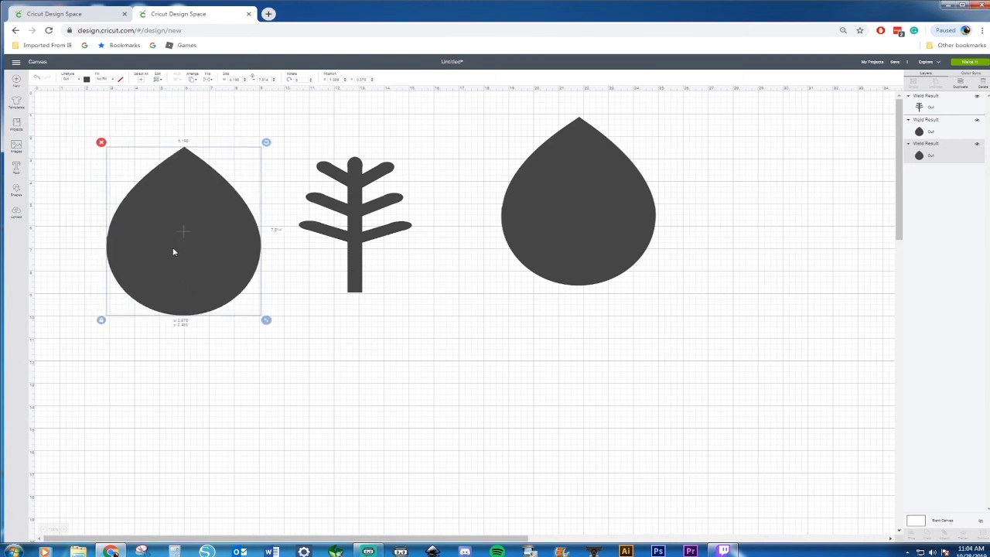
Add a square over the left half of the leftmost leaf, its edge on the leaf's tip, and stretch it below the leaf
left_click(17, 191)
left_click(44, 147)
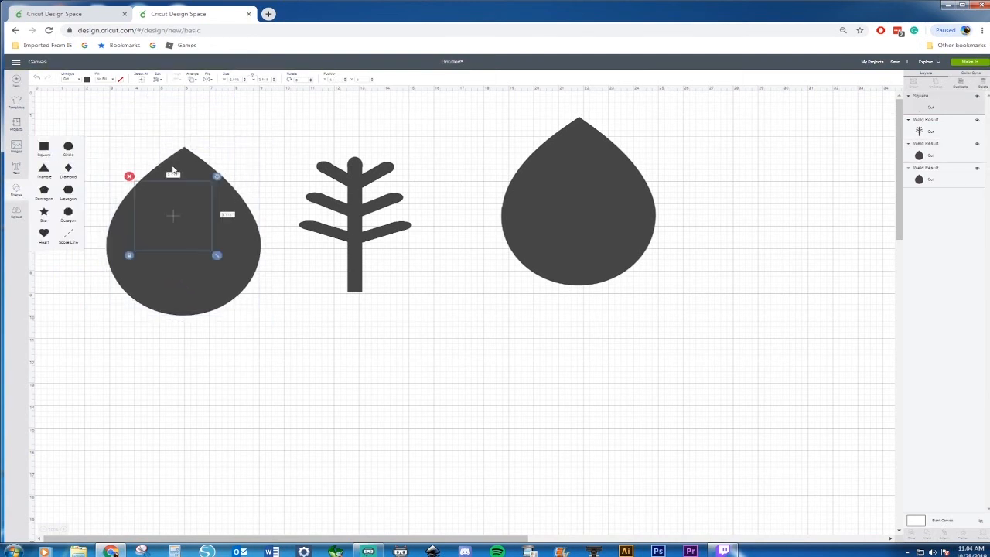
left_click_drag(196, 237, 160, 181)
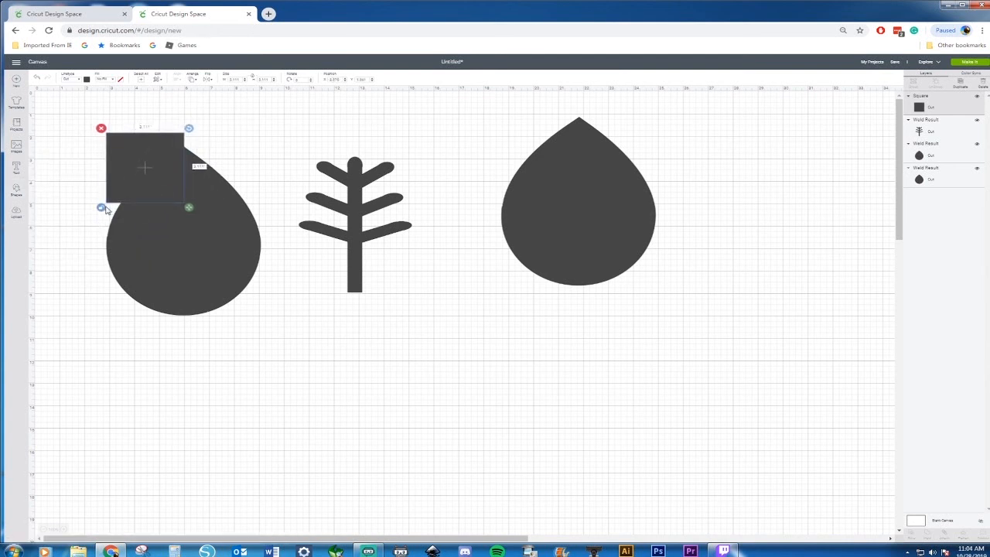
left_click_drag(190, 208, 191, 353)
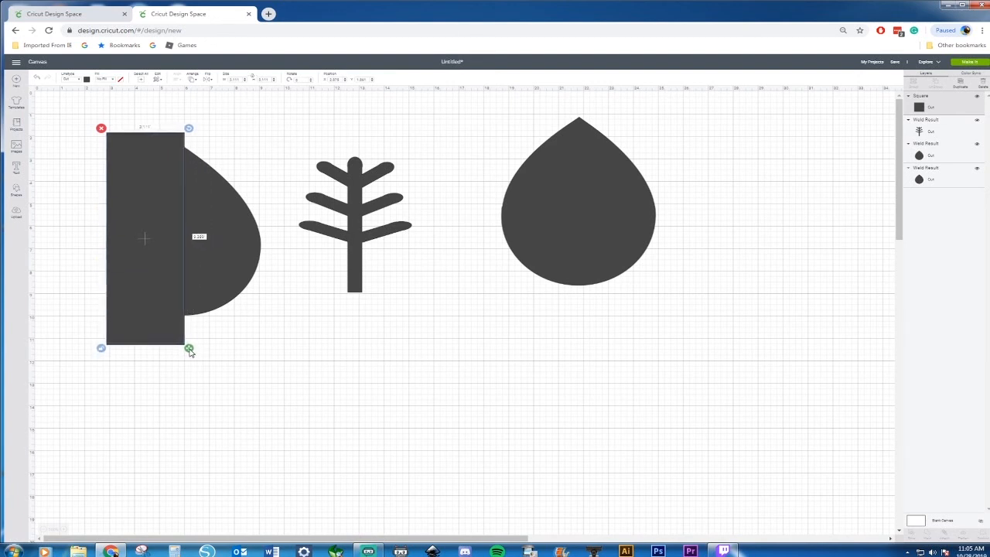
Slice the leftmost leaf with the tall rectangle covering its left half
left_click(236, 360)
left_click_drag(66, 122, 261, 370)
right_click(188, 244)
left_click(213, 374)
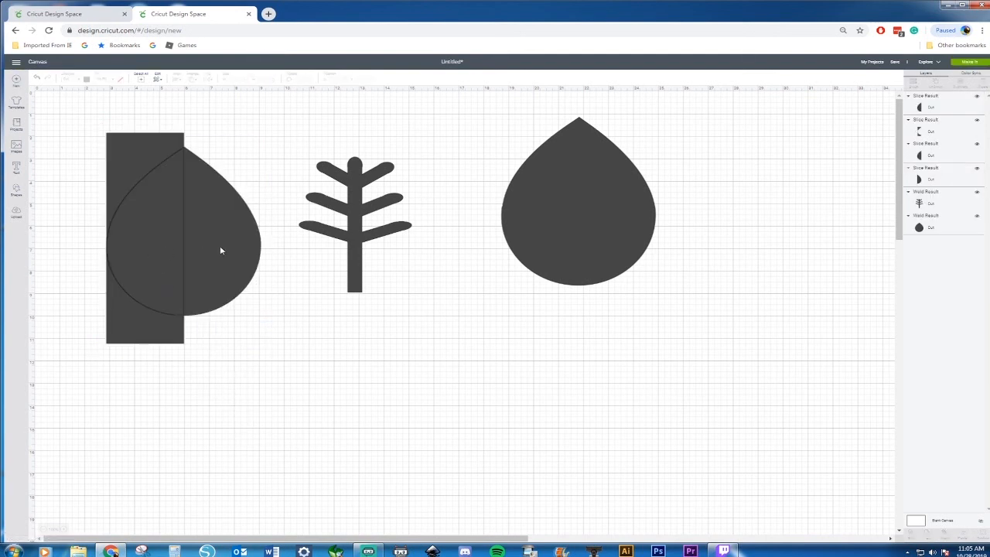
Move one left leaf half onto the matching side of the whole leaf and delete the other slice pieces
left_click_drag(165, 248, 560, 217)
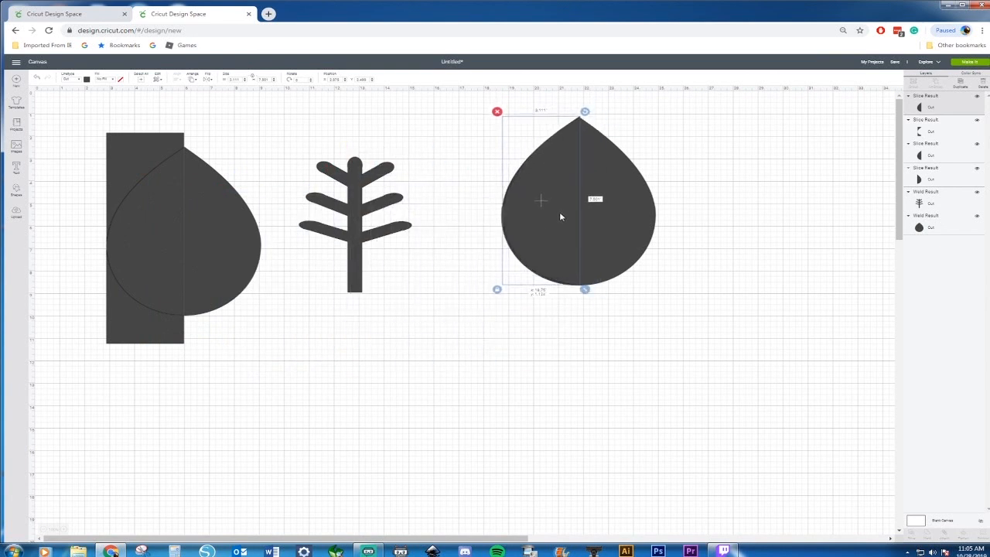
left_click_drag(61, 121, 252, 342)
key("Delete")
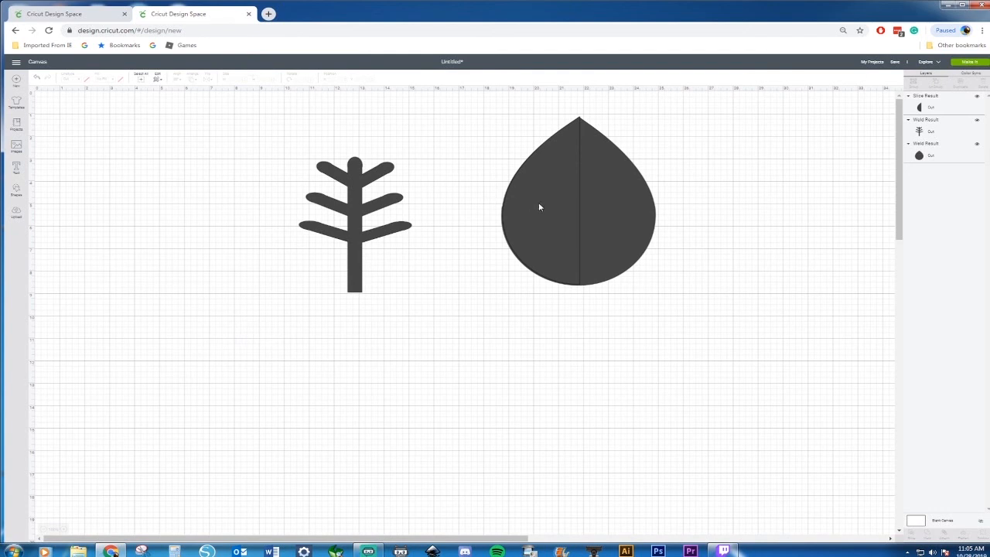
Move the half leaf beside the stem's lower right and the whole leaf to the stem's left, and color the whole leaf dark green
left_click_drag(540, 206, 459, 310)
left_click_drag(610, 192, 221, 184)
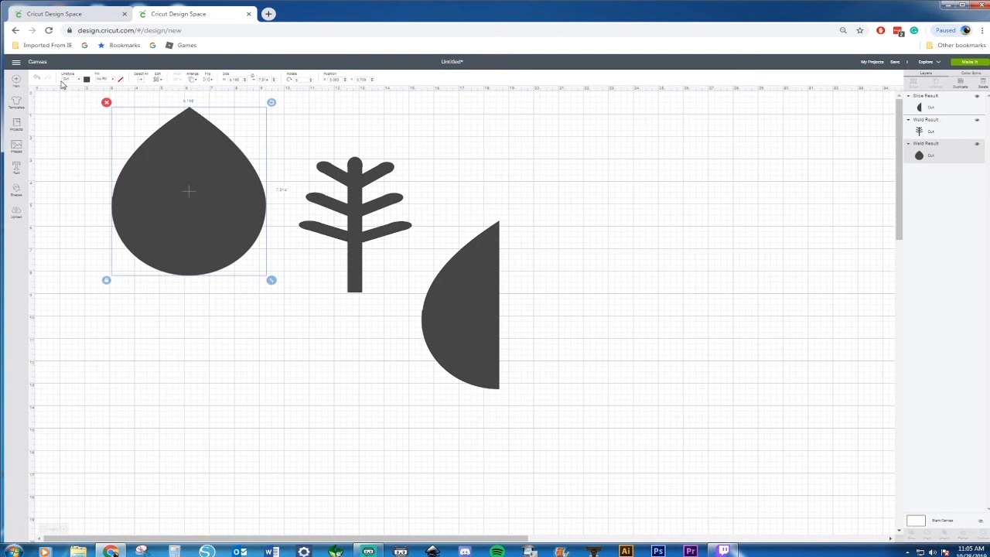
left_click(87, 80)
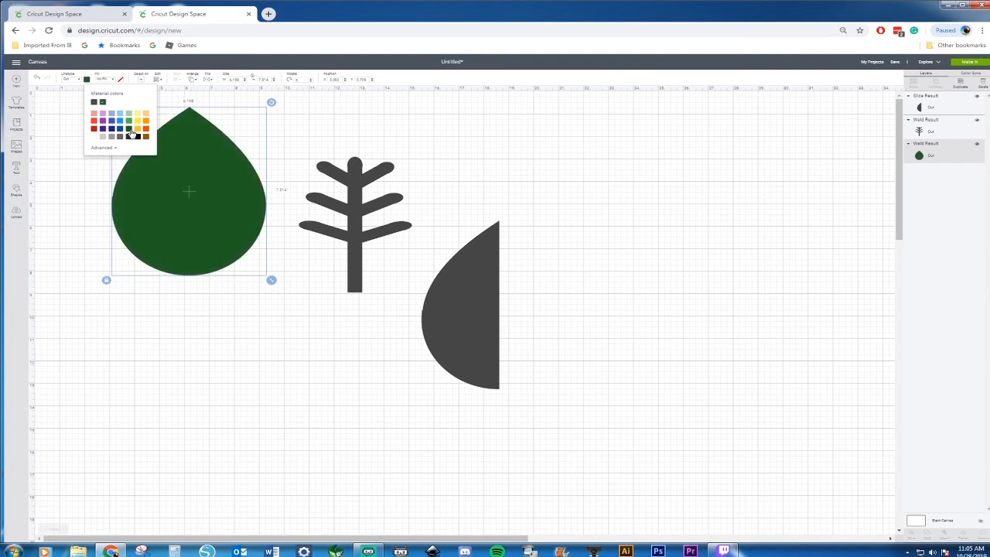
left_click(453, 306)
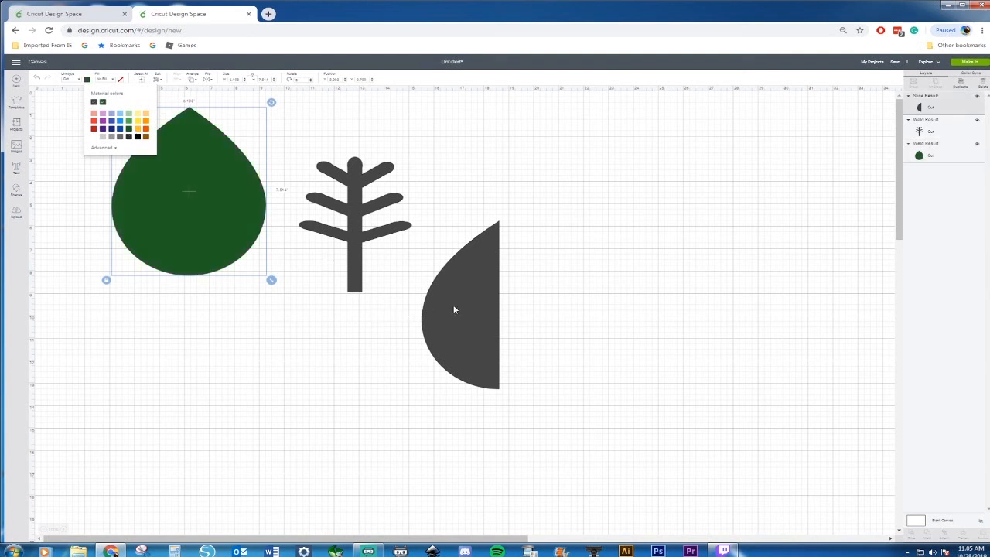
Color the half leaf medium green and place it over the left half of the dark green leaf
left_click(89, 81)
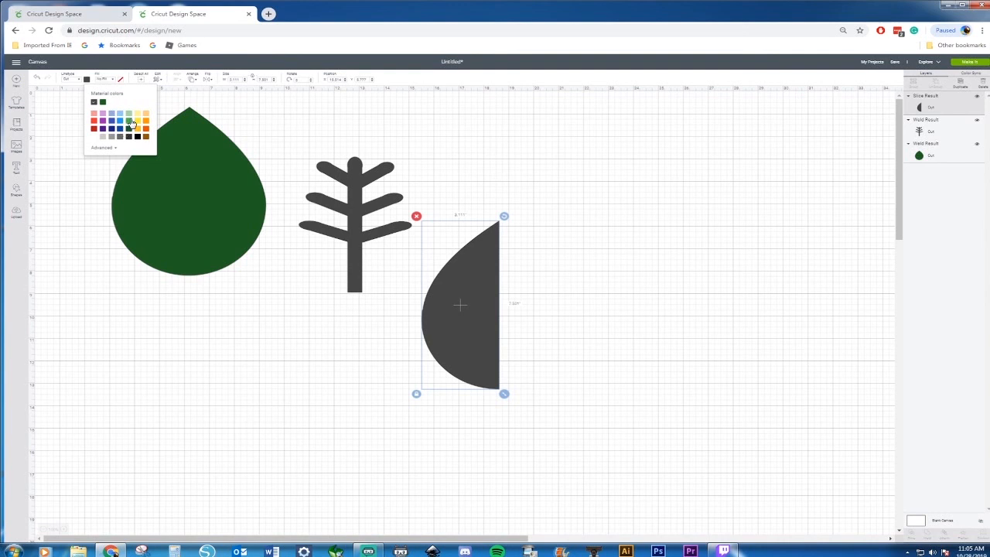
left_click(131, 122)
left_click(304, 347)
left_click_drag(457, 329, 147, 215)
Color the branched stem brown, bring it to the front and center it over the lower part of the green leaf
left_click(352, 230)
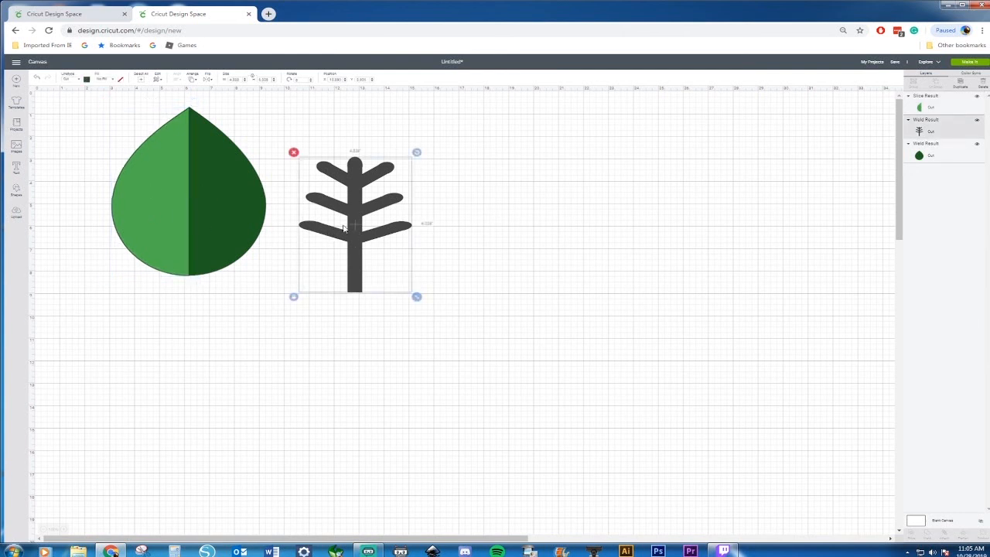
left_click(87, 79)
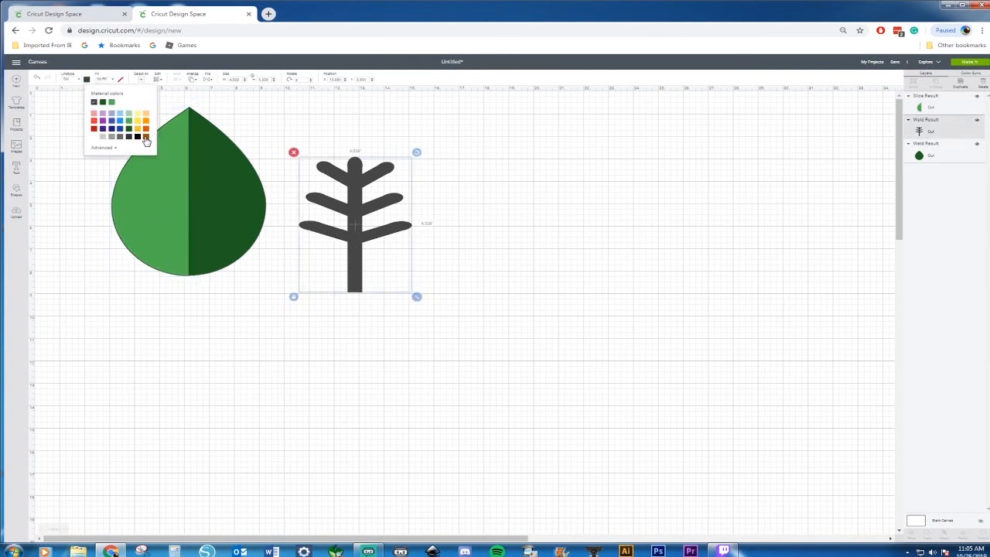
left_click(145, 136)
left_click_drag(364, 218, 207, 230)
right_click(207, 230)
left_click(228, 318)
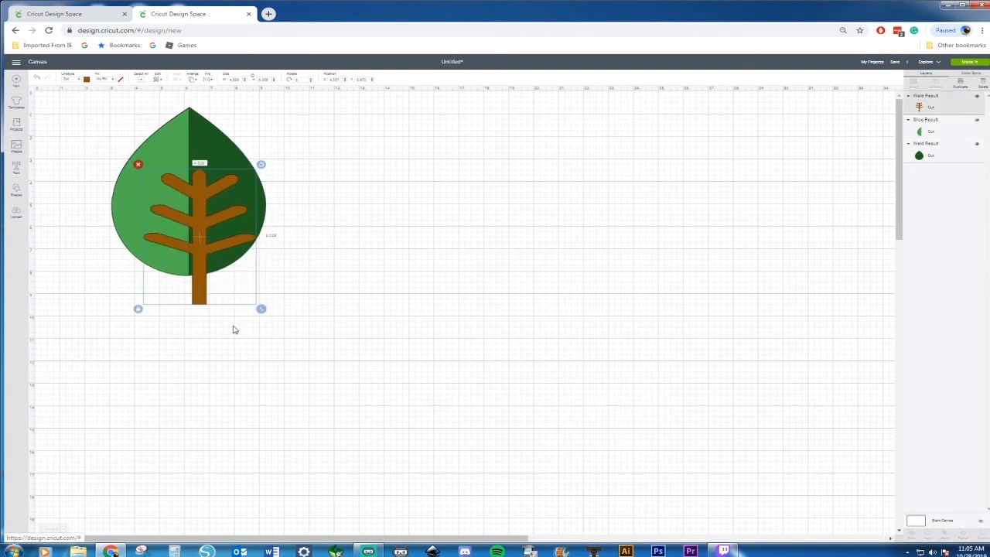
left_click_drag(203, 280, 192, 279)
left_click(77, 143)
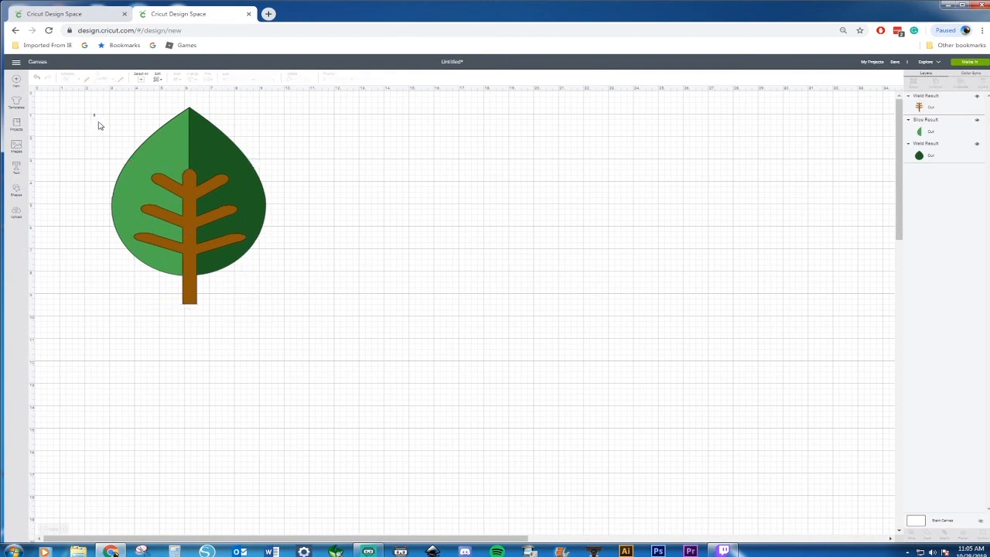
Duplicate the complete green tree and arrange the two trees side by side at the same height
left_click_drag(239, 237, 351, 224)
key("ctrl+c")
key("ctrl+v")
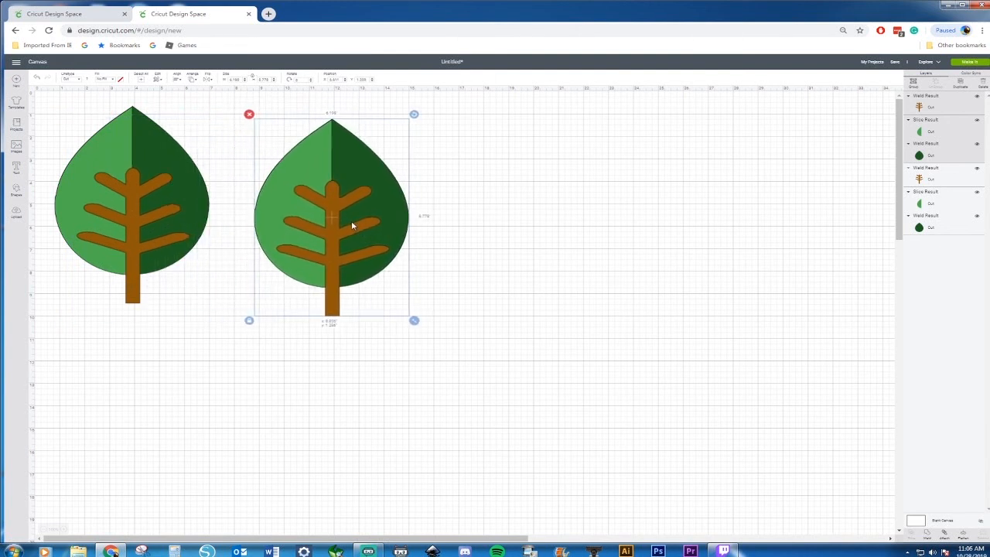
left_click_drag(45, 123, 215, 314)
left_click_drag(166, 244, 176, 258)
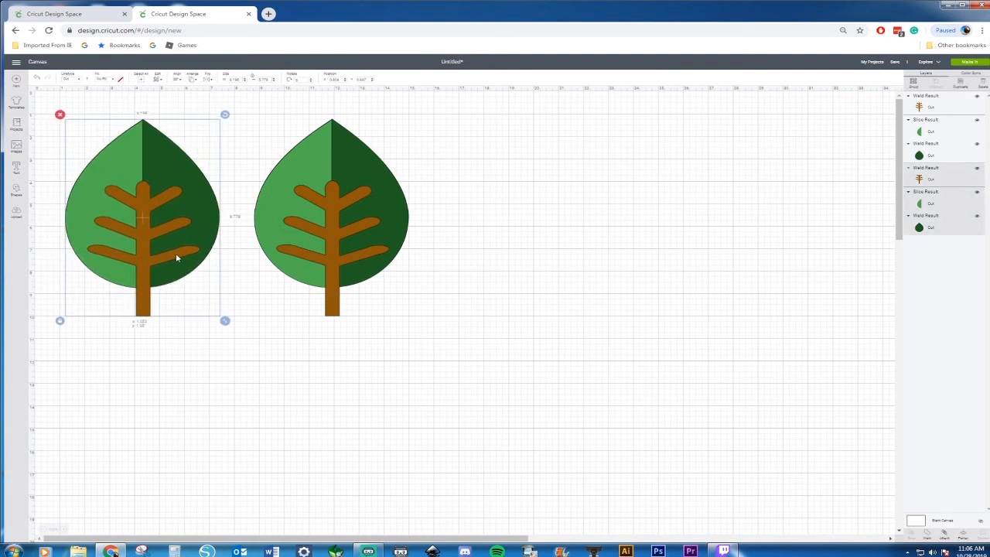
left_click(237, 328)
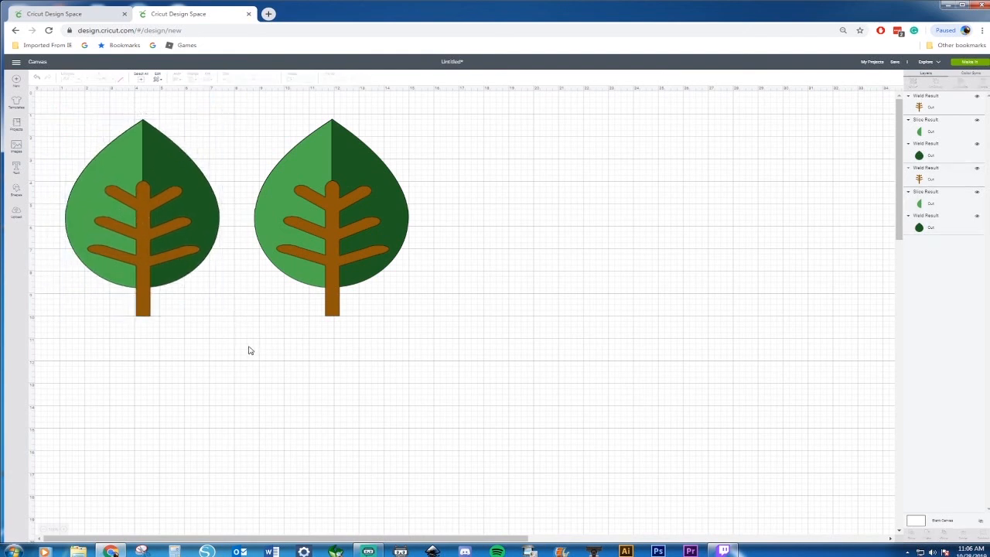
Recolor the second tree with a light orange half leaf and a dark orange whole leaf
left_click(306, 143)
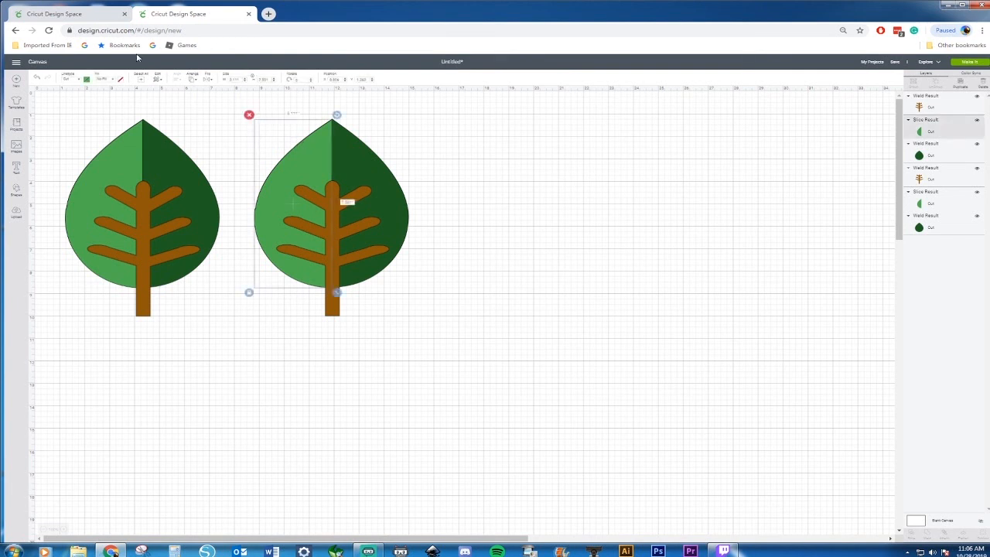
left_click(88, 79)
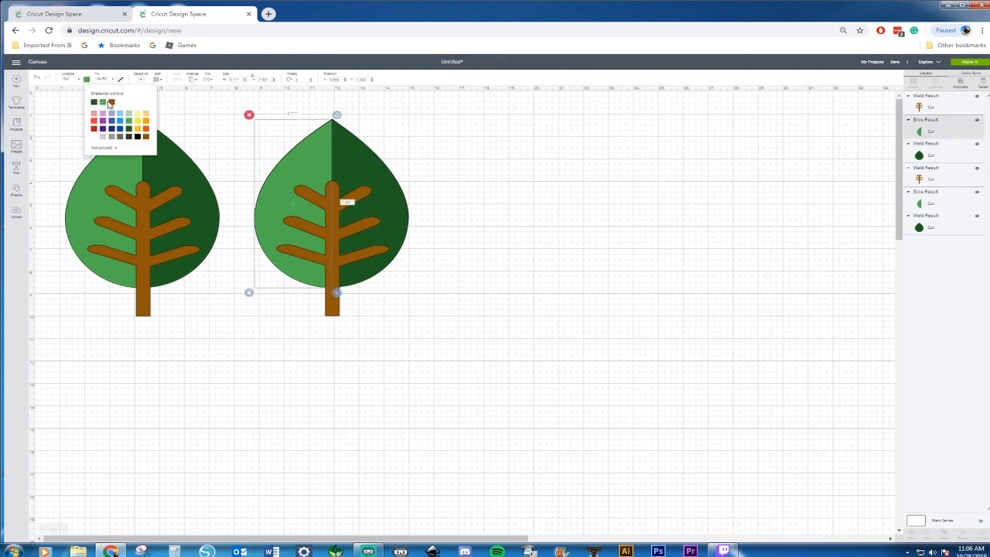
left_click(146, 121)
left_click(379, 177)
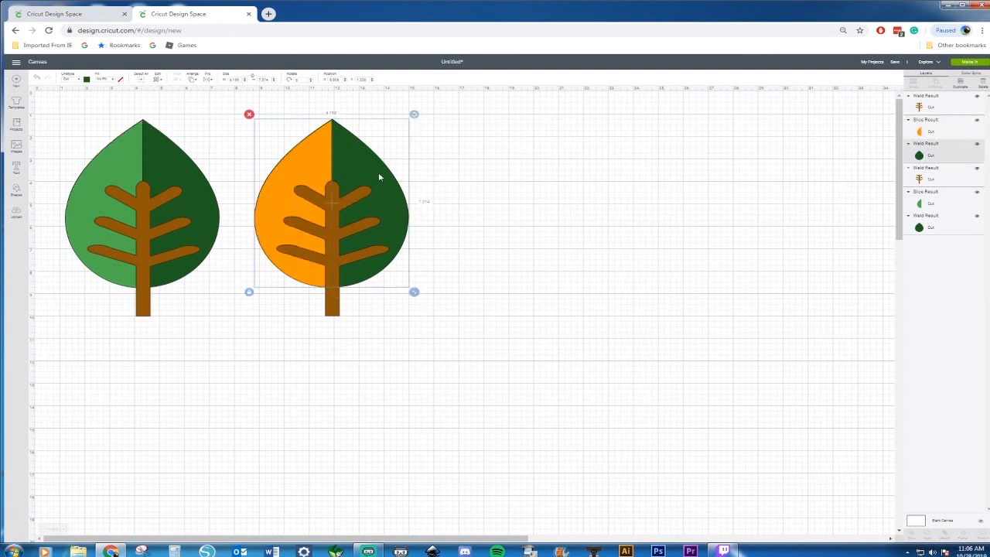
left_click(88, 79)
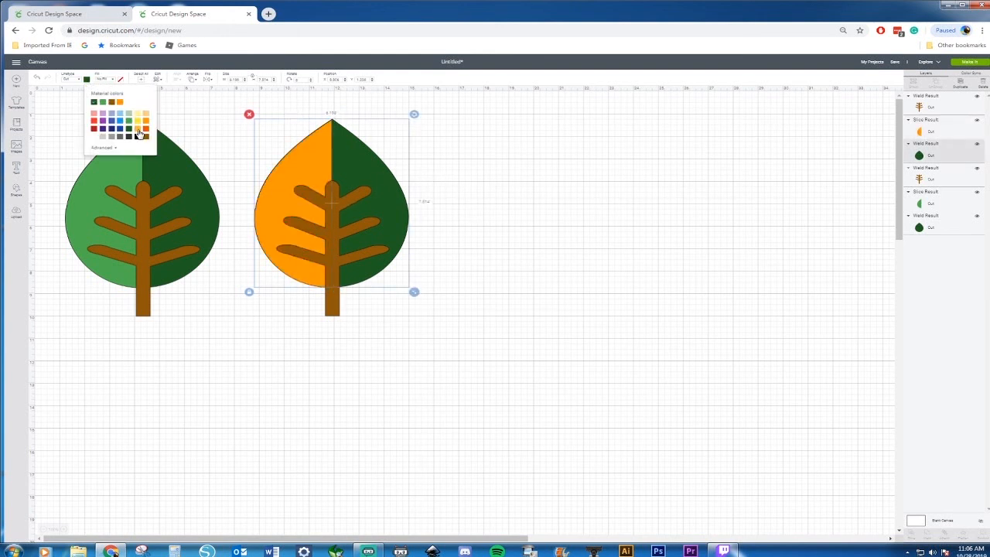
left_click(146, 133)
left_click(586, 182)
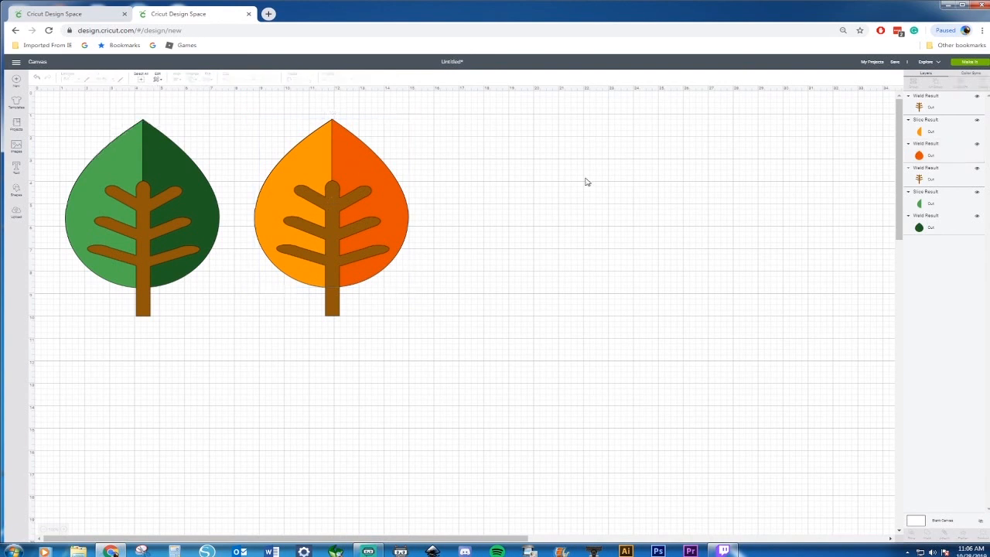
Duplicate the complete orange tree twice and line up the copies in a row to its right
left_click_drag(294, 133, 479, 407)
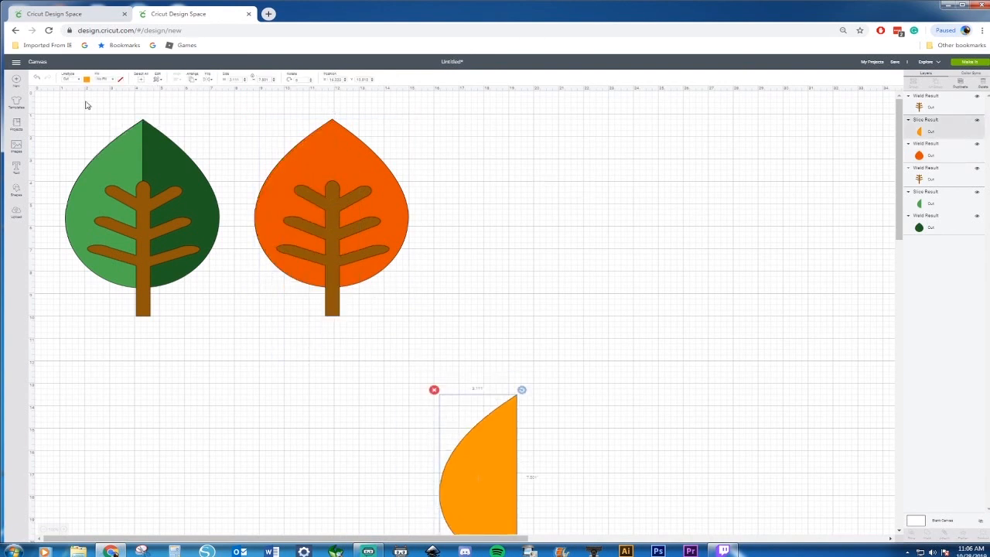
left_click(37, 78)
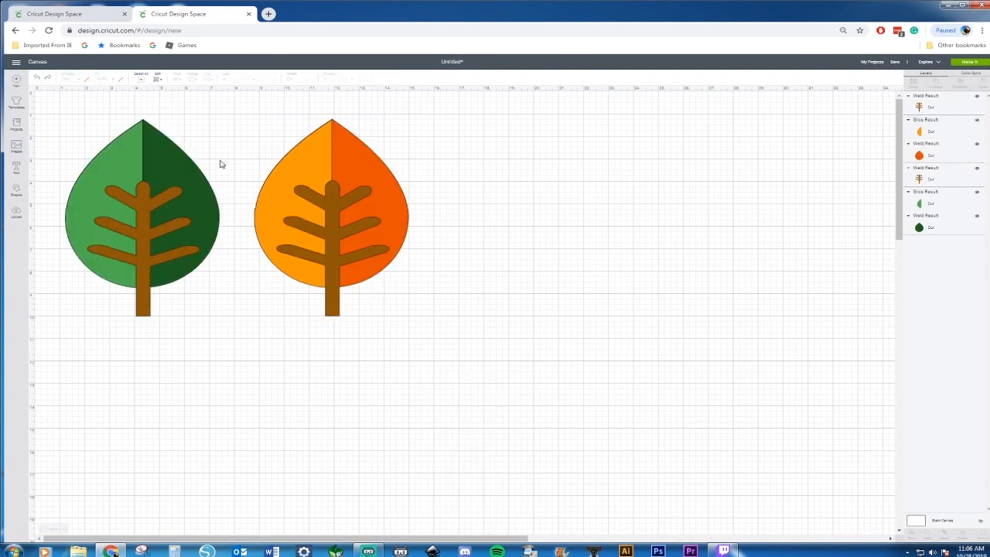
left_click_drag(236, 113, 445, 341)
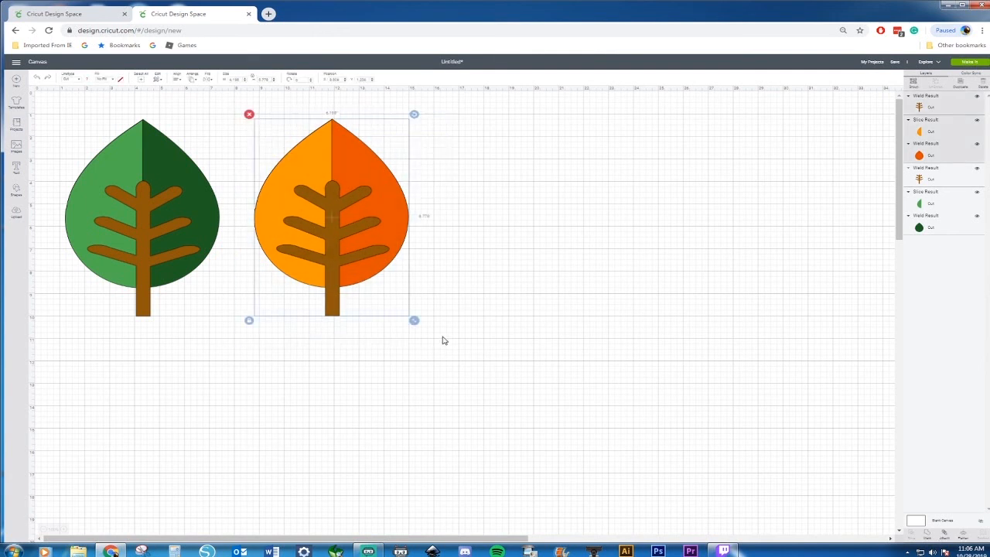
key("ctrl+v")
left_click_drag(353, 240, 693, 211)
key("ctrl+v")
Recolor the third tree with a white half leaf and a light gray whole leaf
left_click(482, 164)
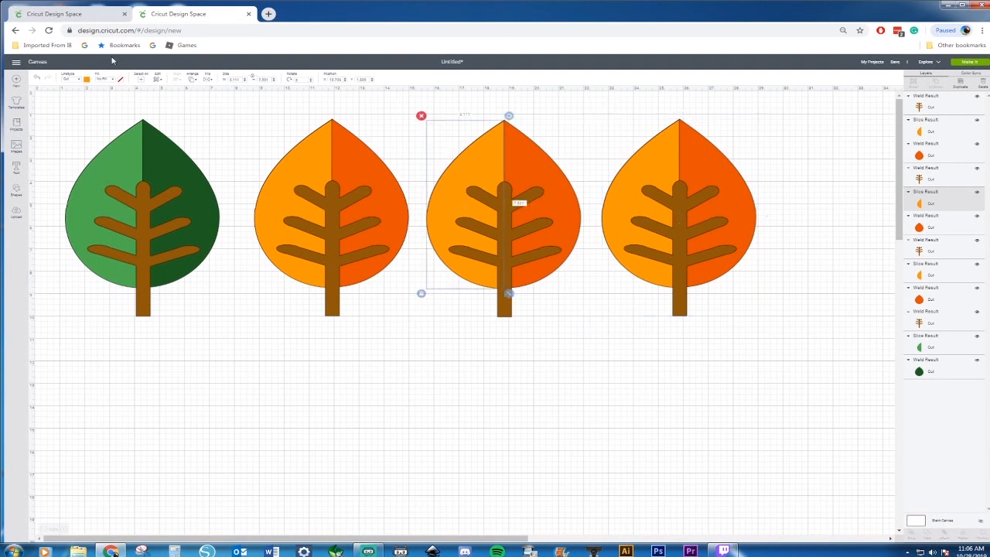
left_click(88, 81)
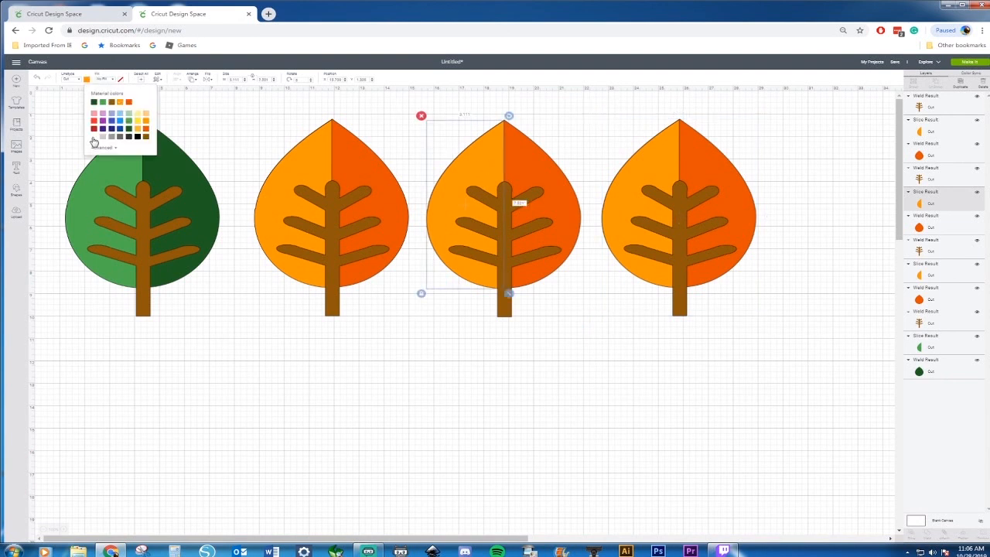
left_click(539, 157)
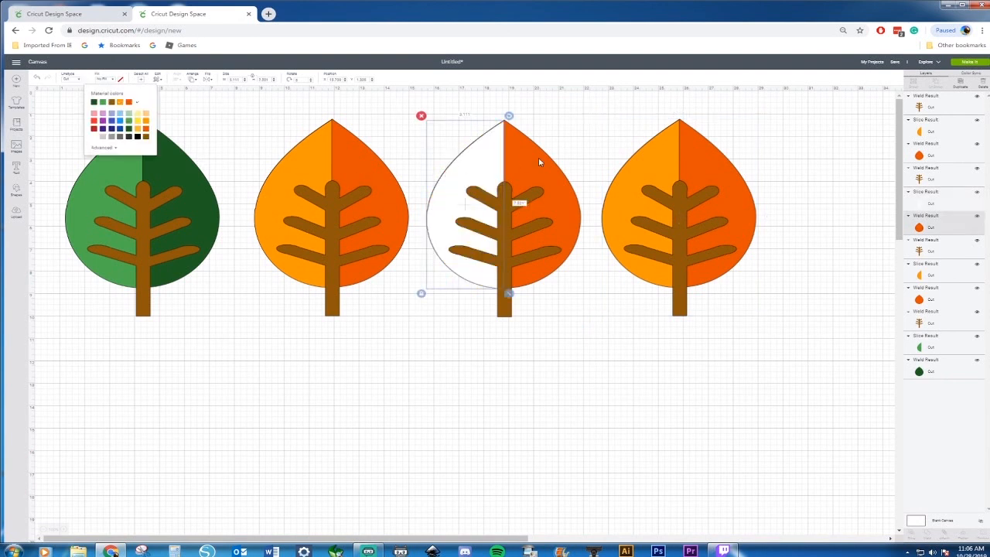
left_click(88, 80)
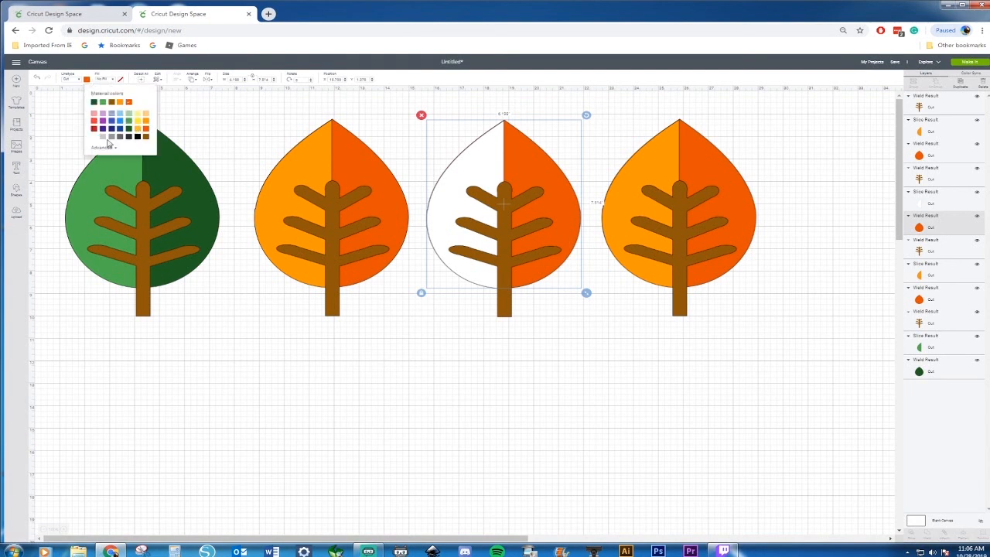
left_click(104, 139)
left_click(374, 345)
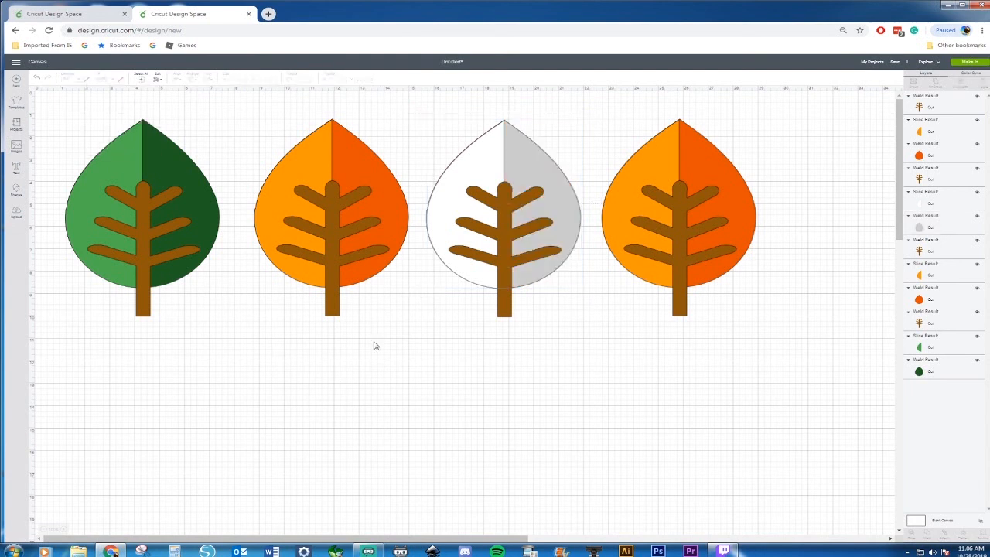
Move the third tree's white and gray leaf layers together slightly upward relative to its stem
left_click(502, 147)
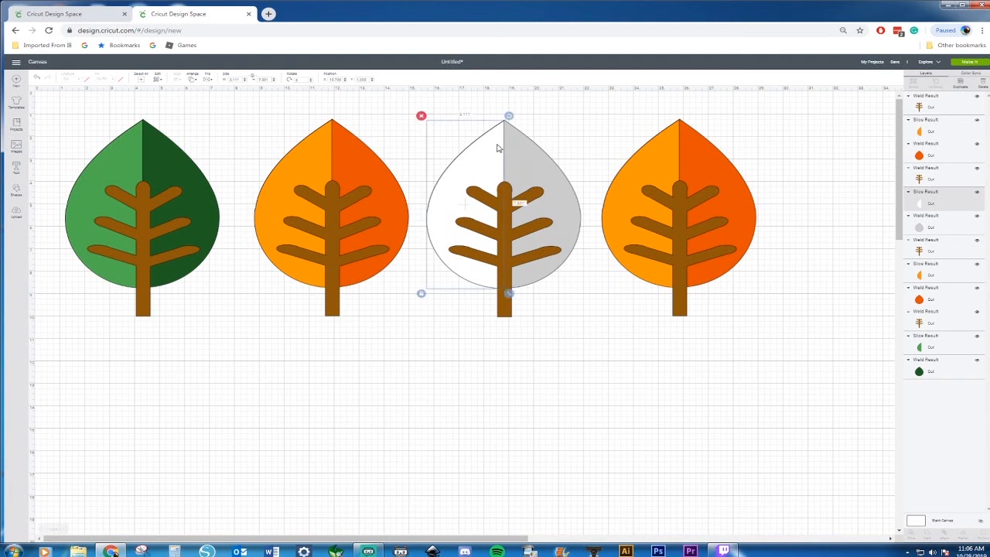
left_click(521, 149, "shift")
mouse_move(521, 149)
left_mouse_down()
mouse_move(504, 229)
mouse_move(420, 439)
mouse_move(521, 229)
mouse_move(520, 147)
left_mouse_up()
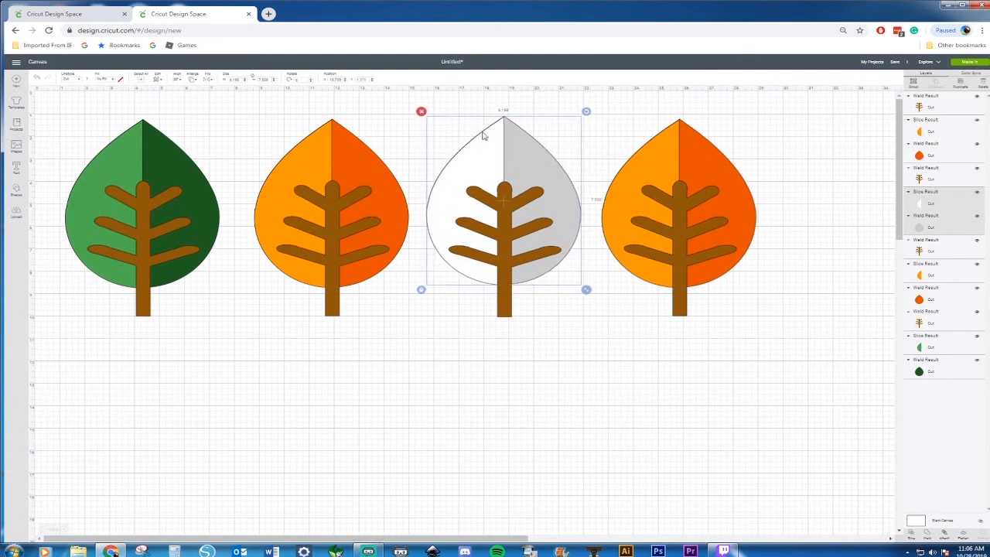
left_click(494, 372)
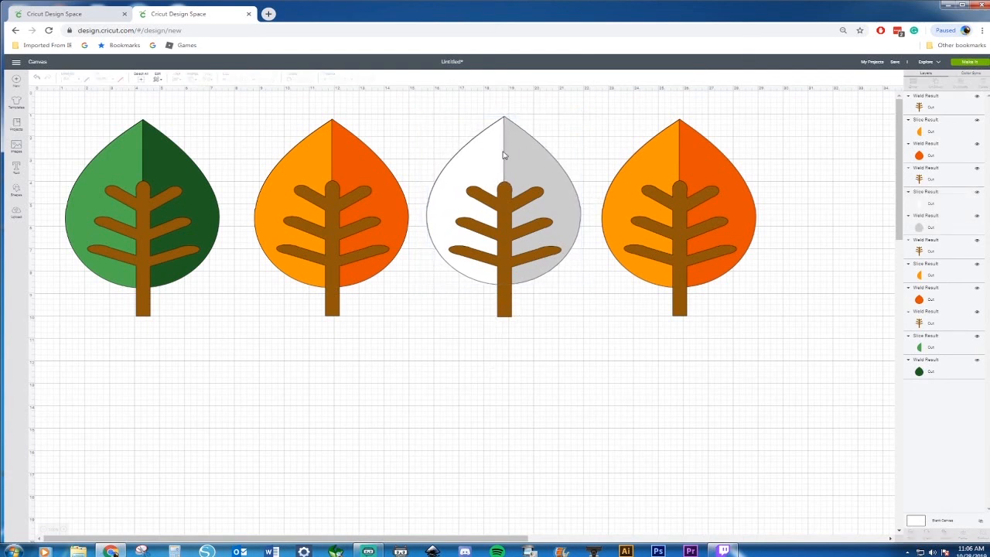
Recolor the fourth tree with a light pink half leaf and a red whole leaf
left_click(635, 167)
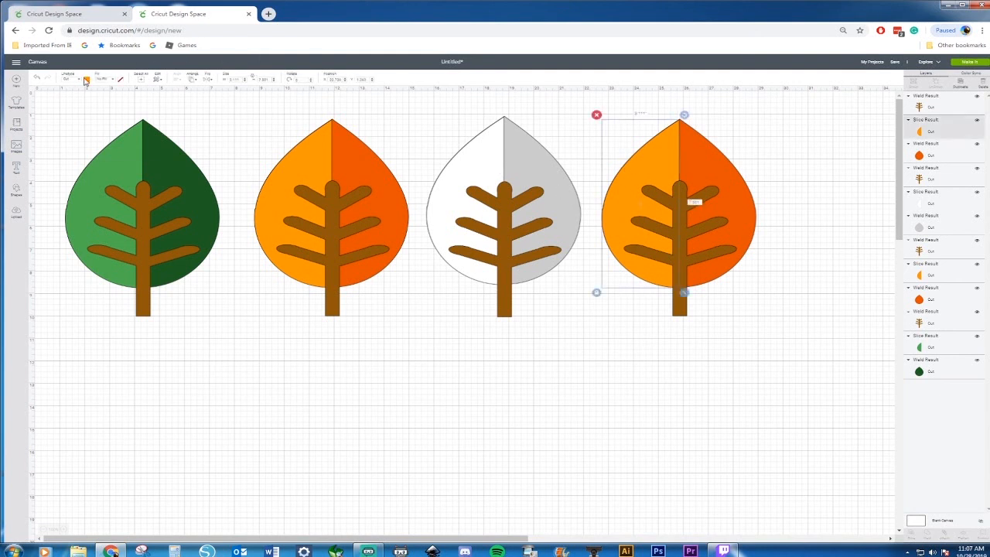
left_click(86, 80)
left_click(93, 113)
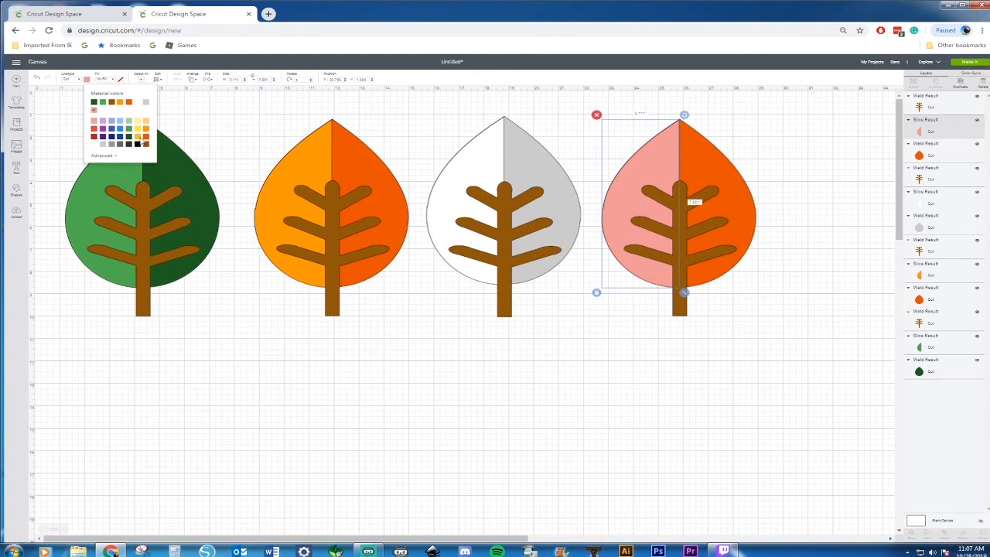
left_click(712, 177)
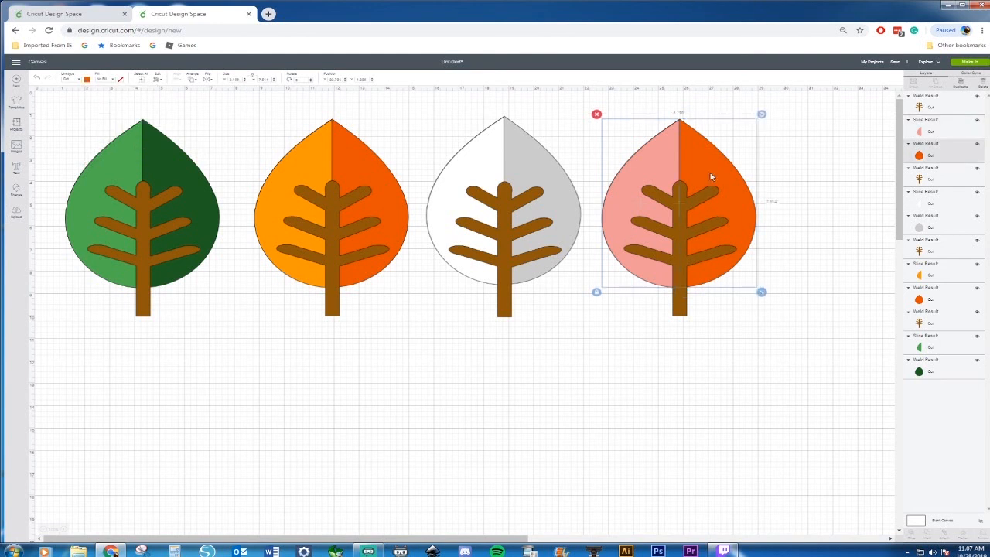
left_click(86, 80)
left_click(94, 129)
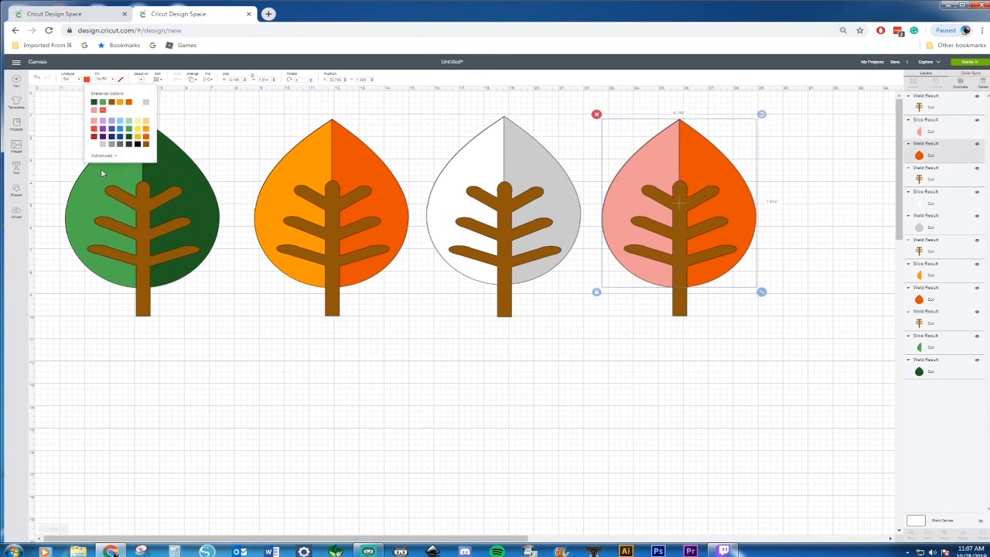
left_click(340, 427)
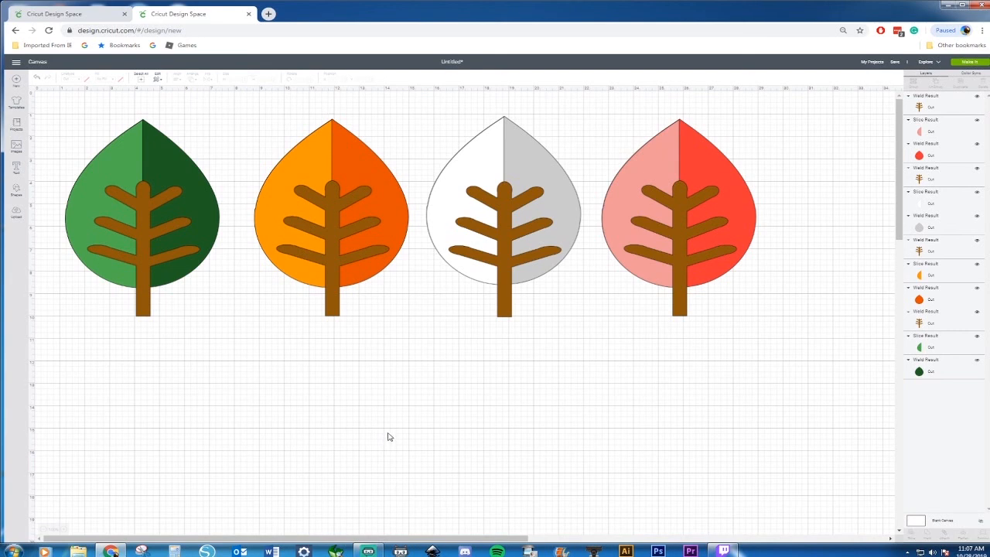
left_click(54, 17)
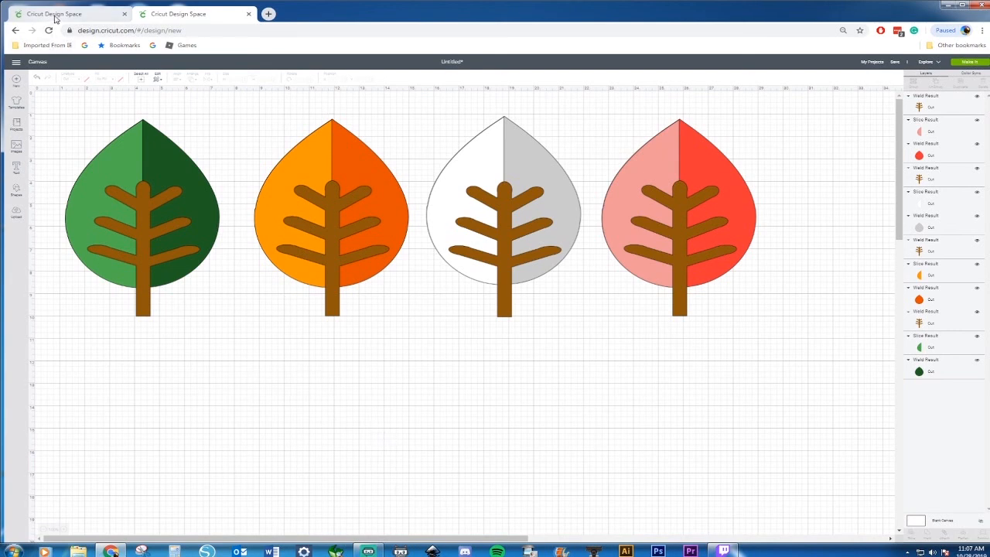
left_click(177, 18)
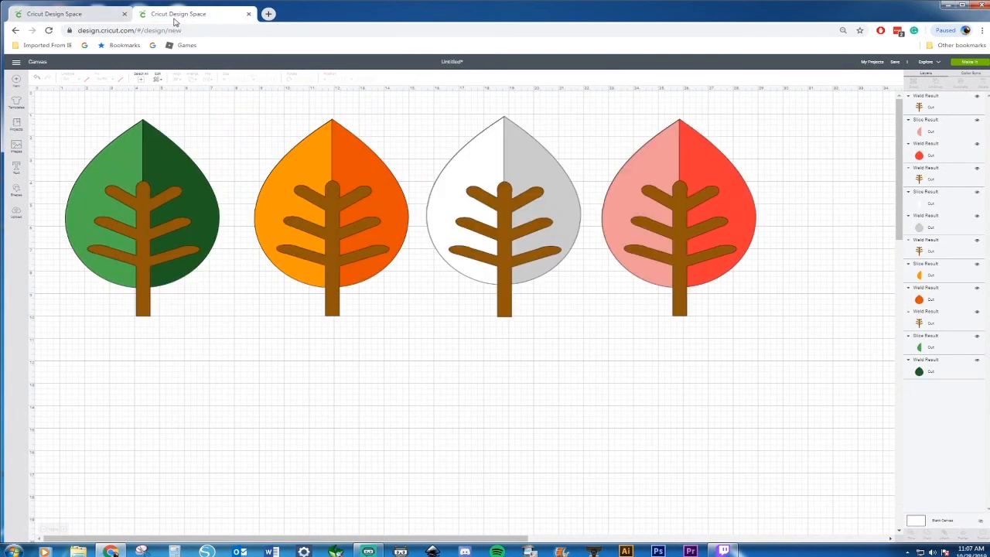